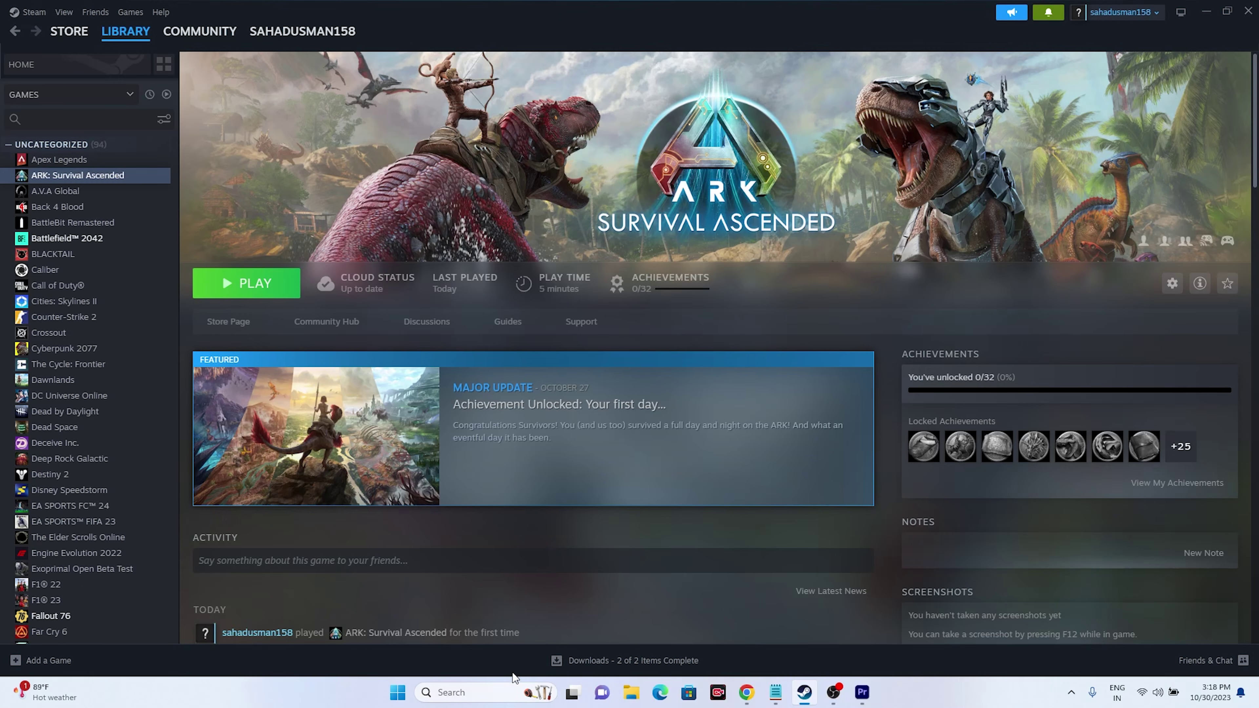
Open the Start menu power options and dismiss them without restarting
click(397, 693)
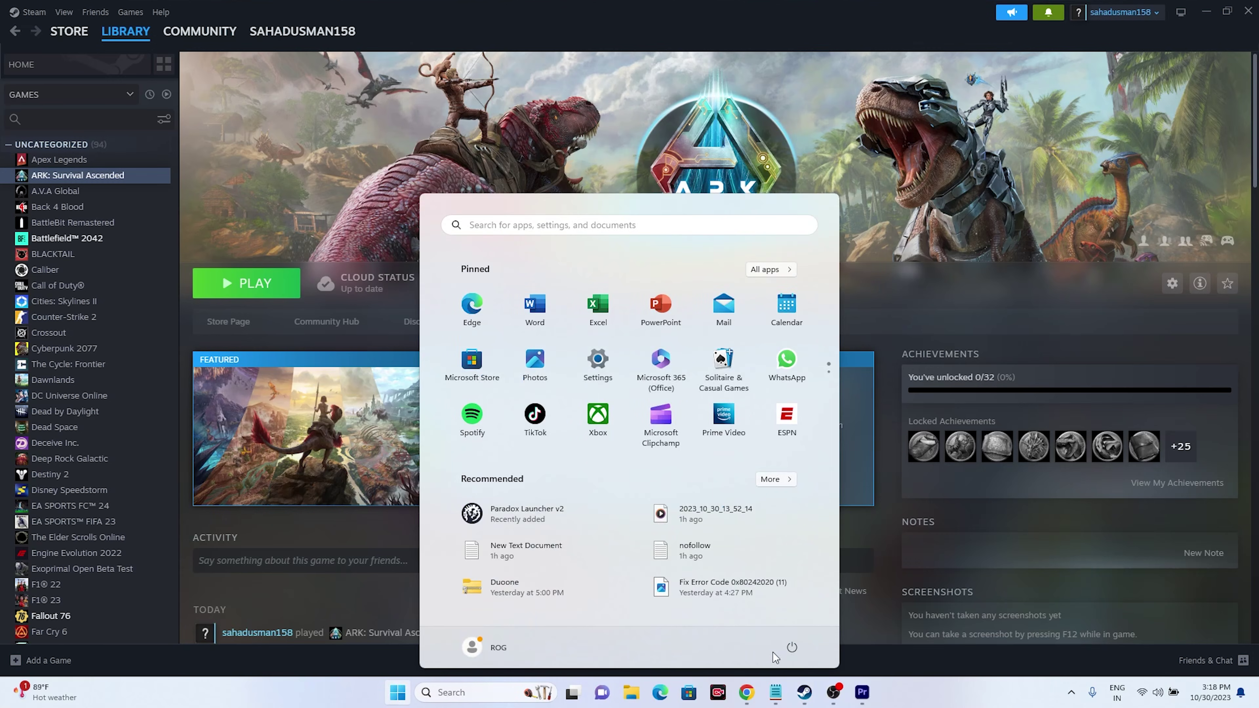
click(791, 647)
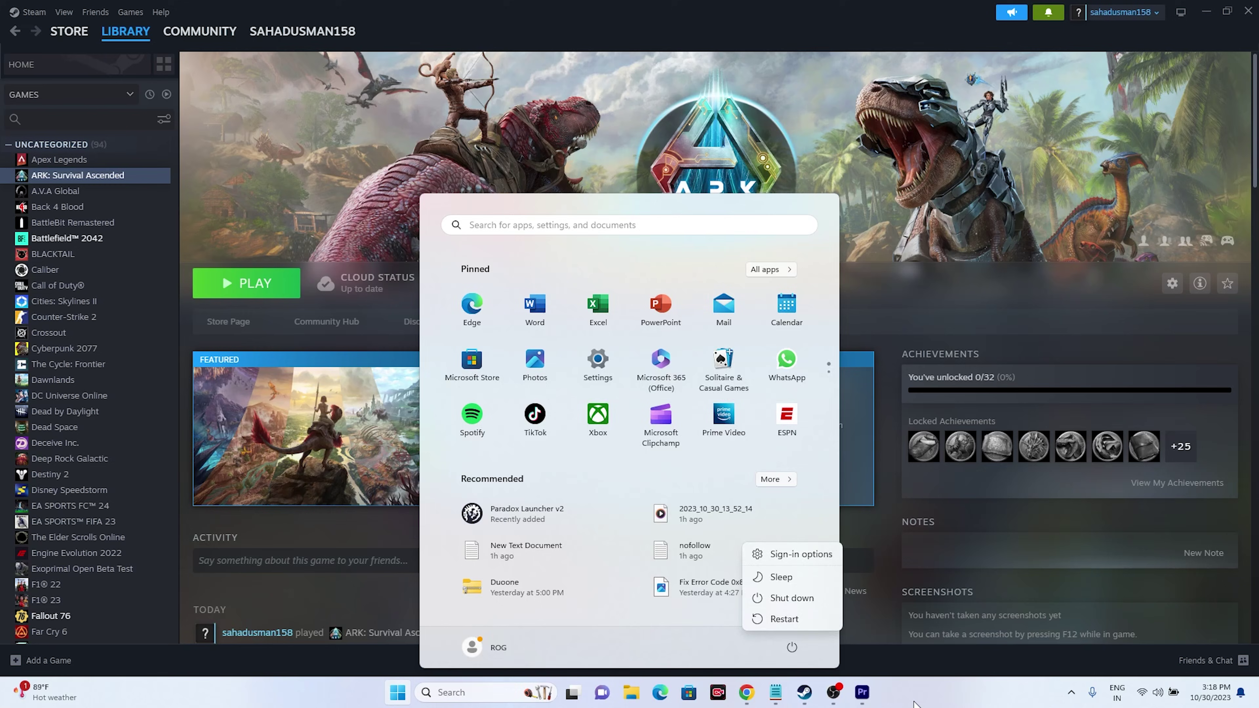
click(803, 692)
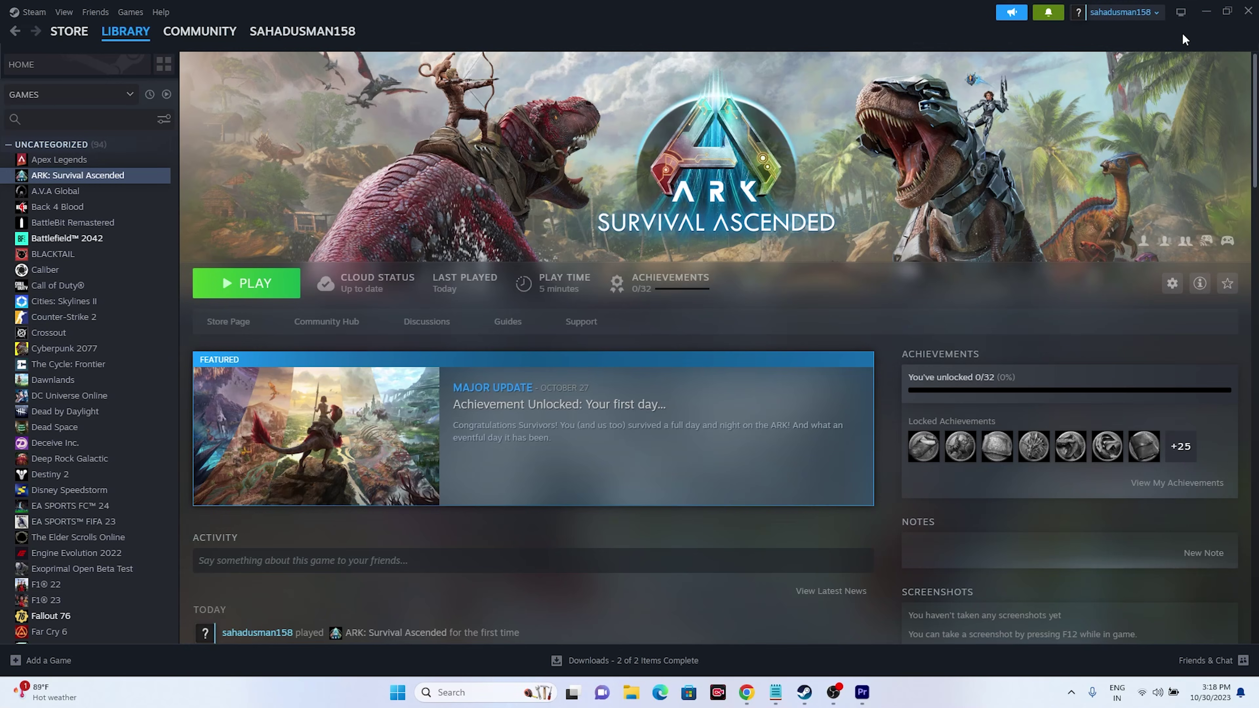
Review the Date & time and Language & region settings, keeping United States as the region
click(1205, 10)
click(461, 691)
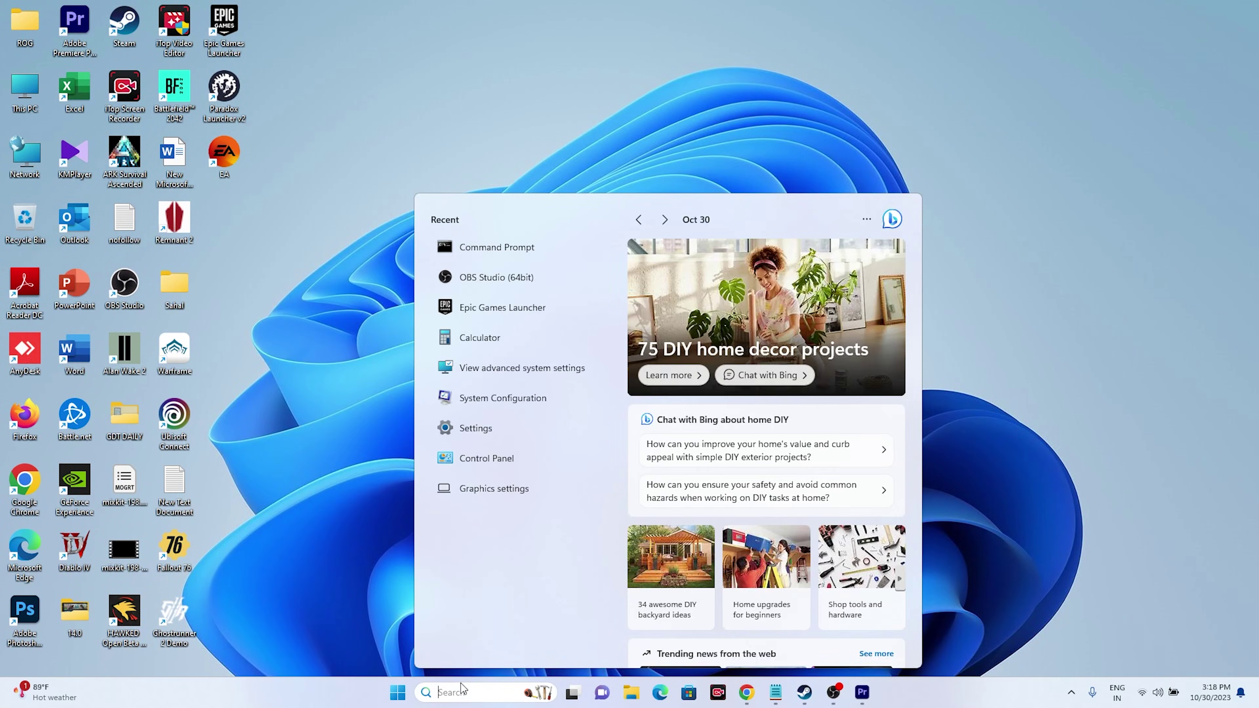
click(488, 430)
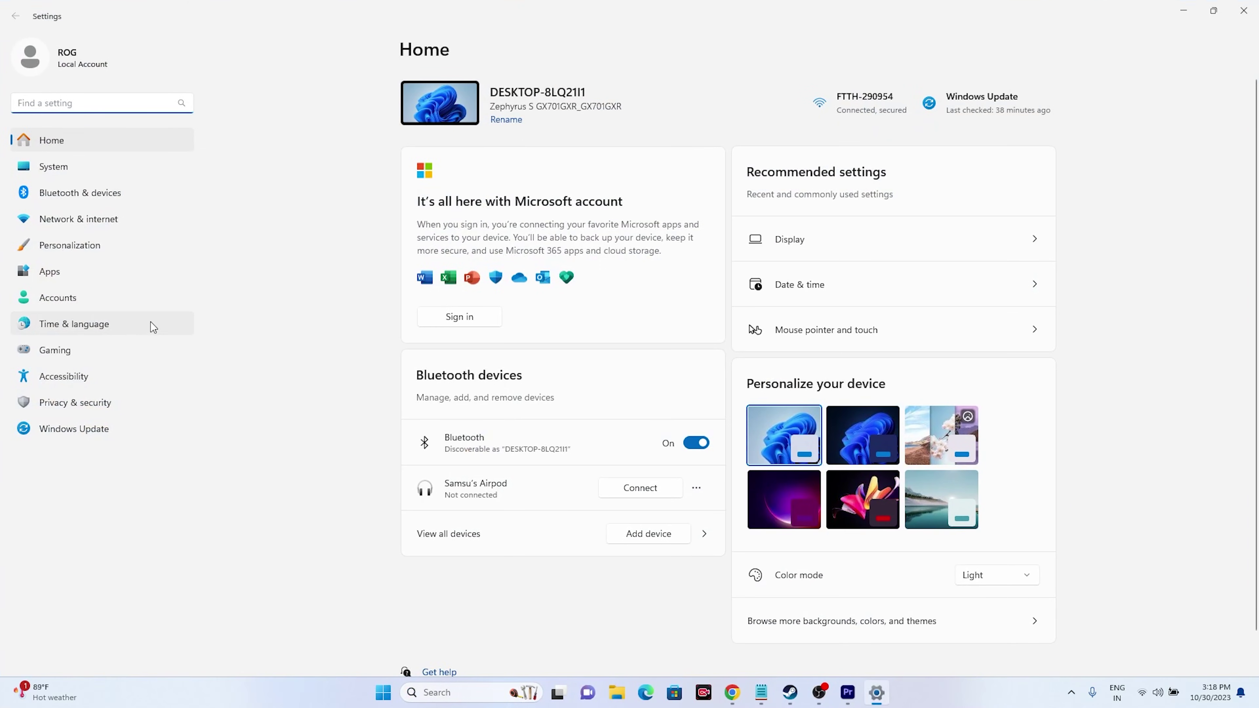
click(97, 327)
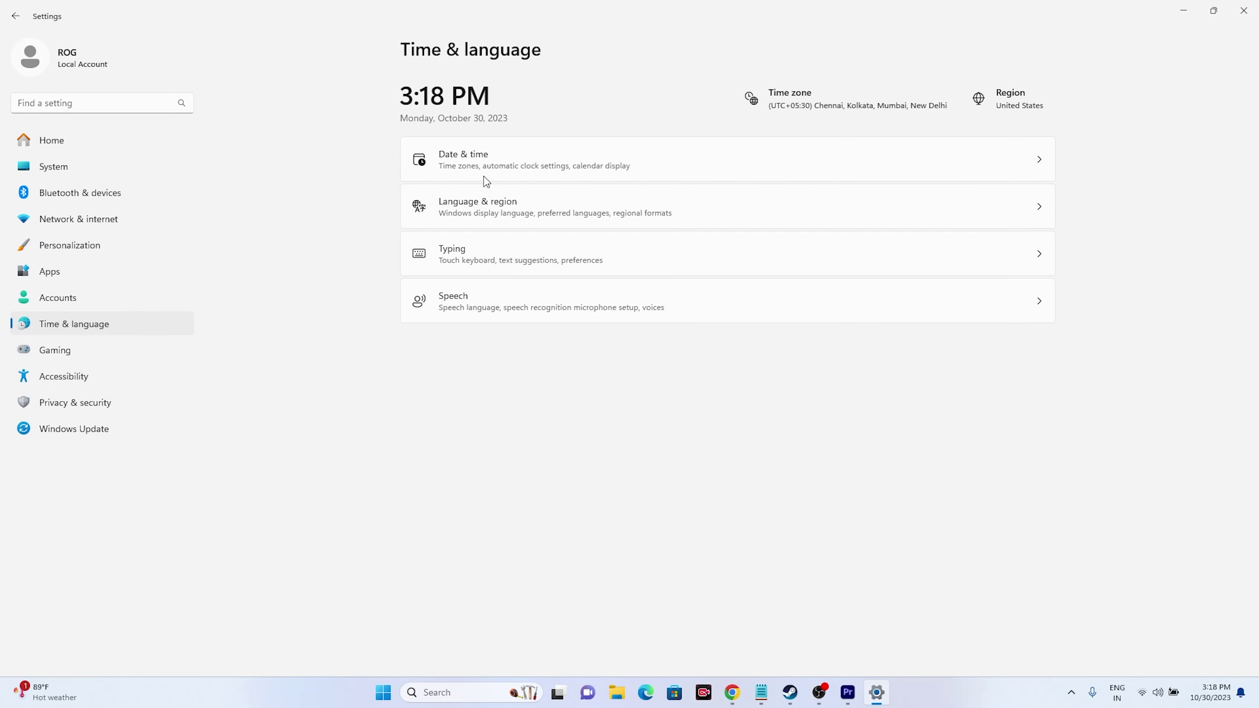
click(486, 165)
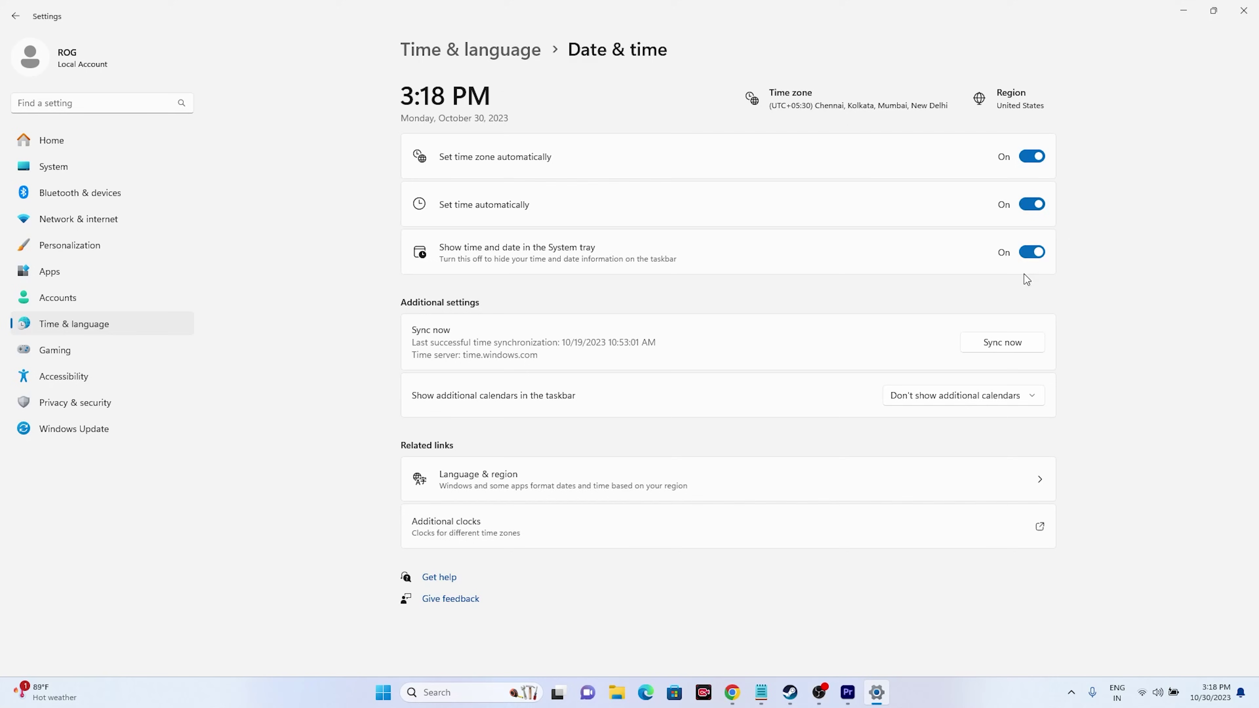
click(16, 16)
click(449, 203)
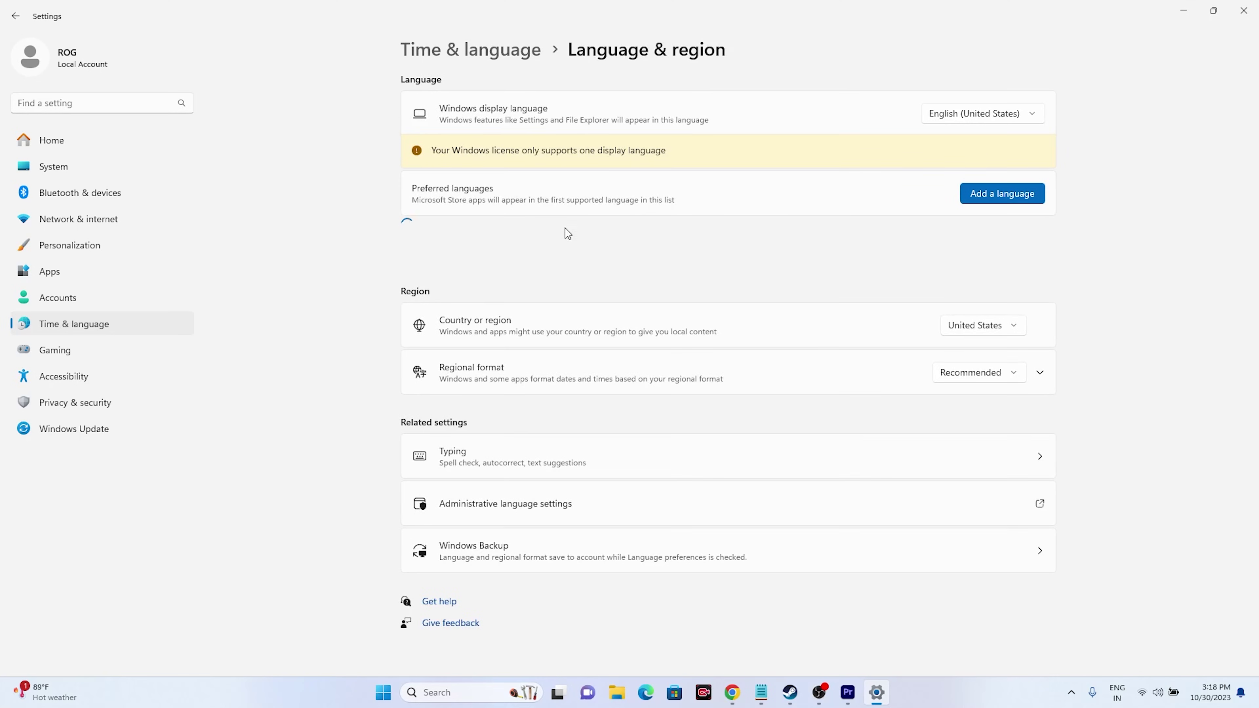
click(1013, 327)
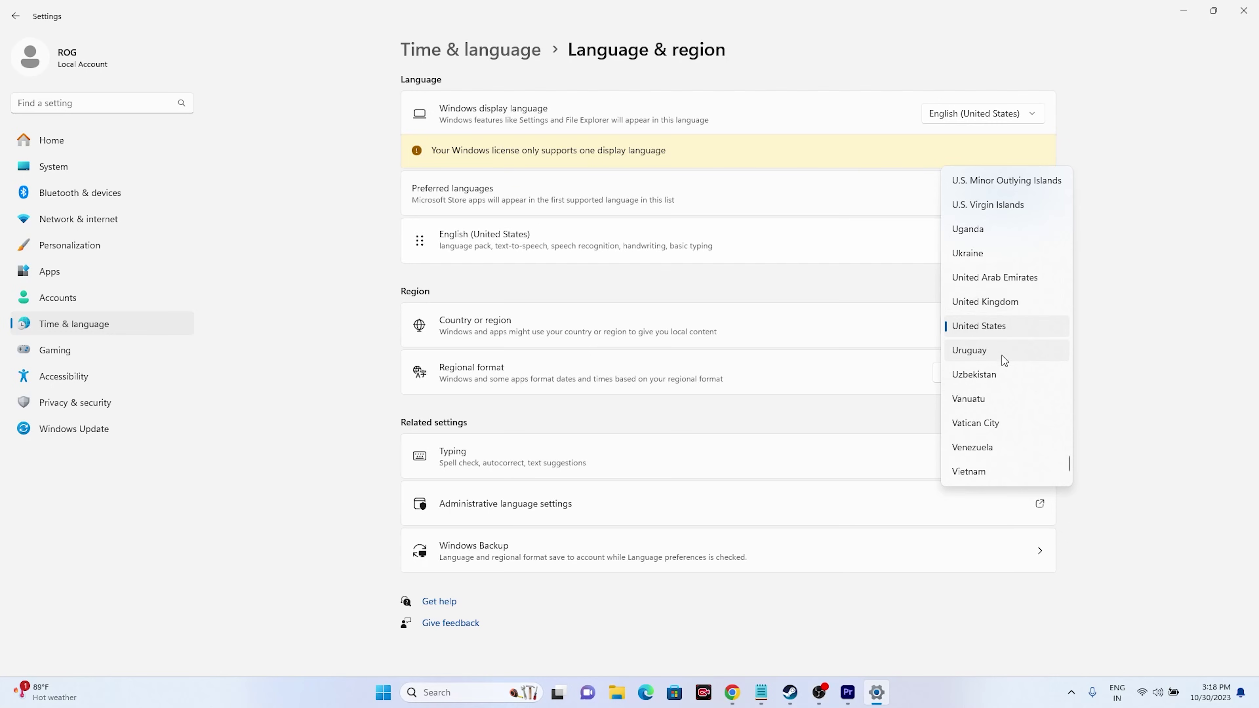
click(1023, 320)
Open Control Panel's System and Security > Windows Defender Firewall allowed apps list
click(1245, 11)
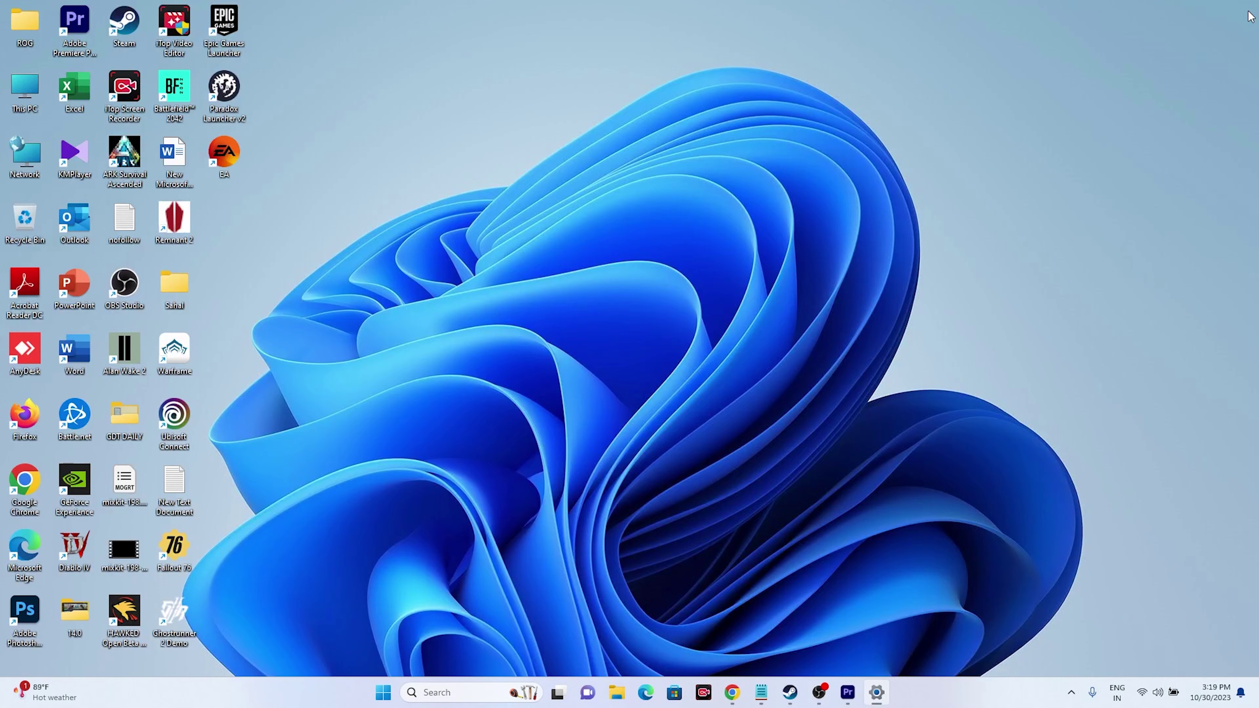
click(804, 693)
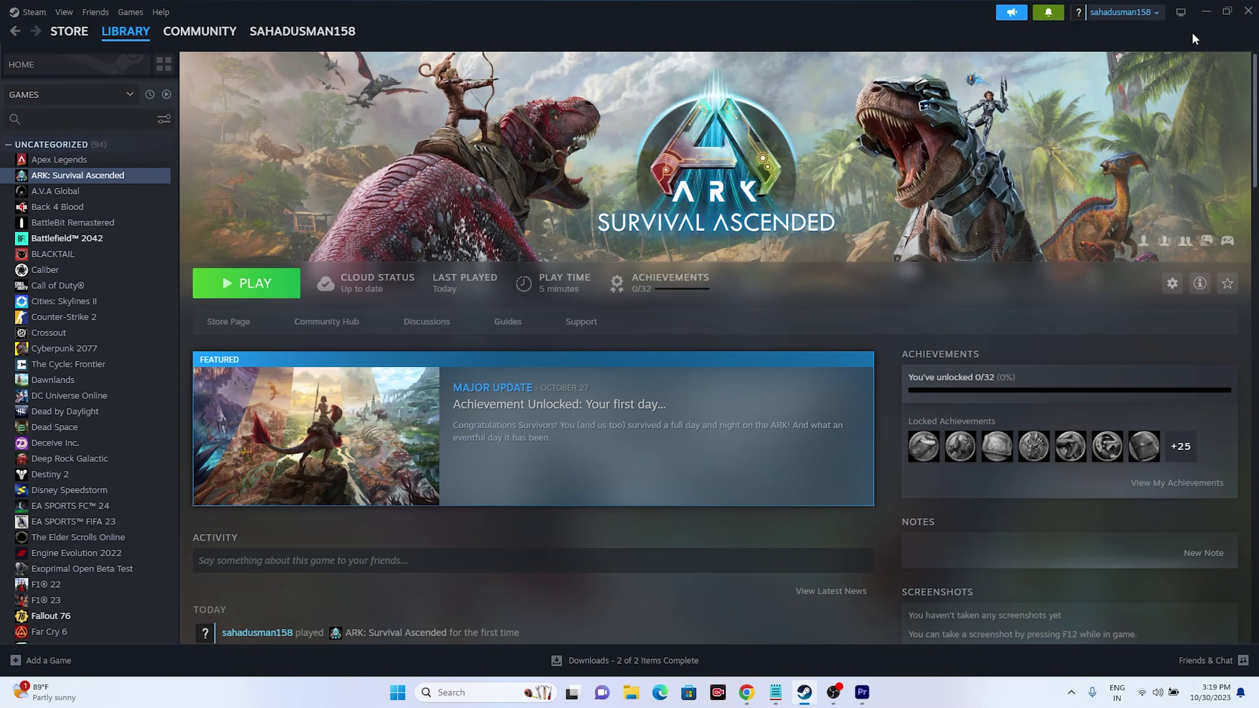
click(1205, 10)
click(440, 693)
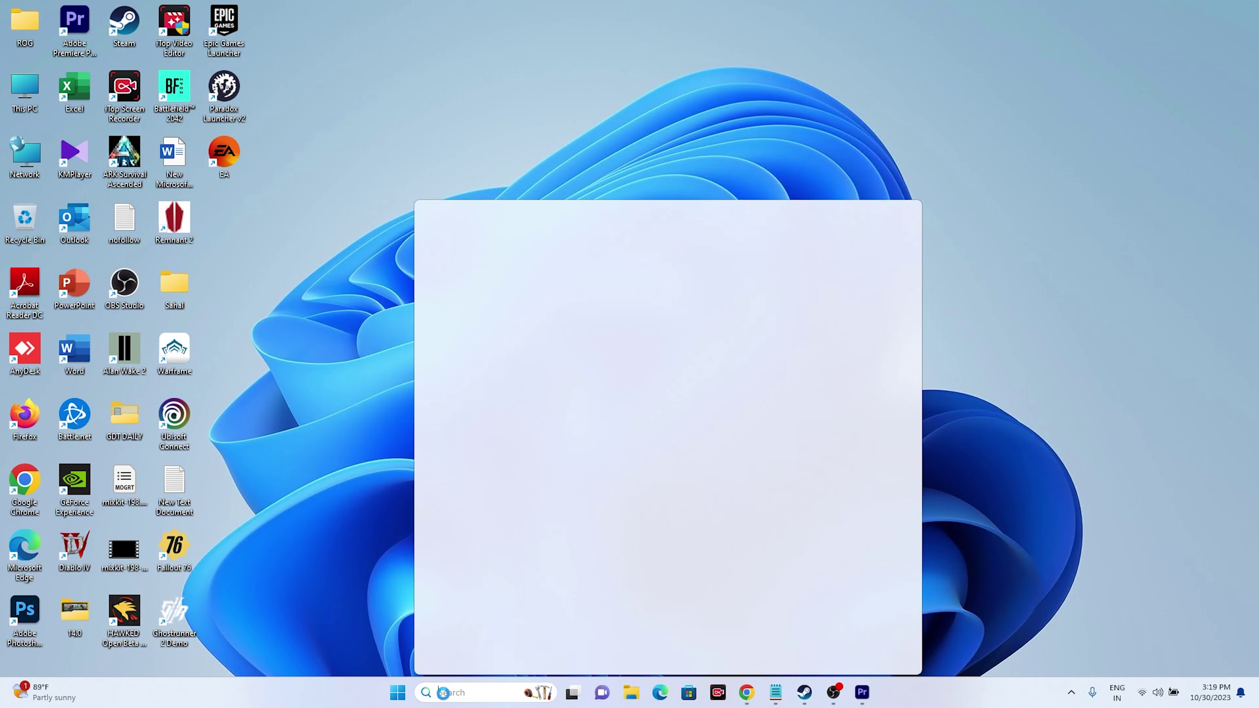
click(491, 452)
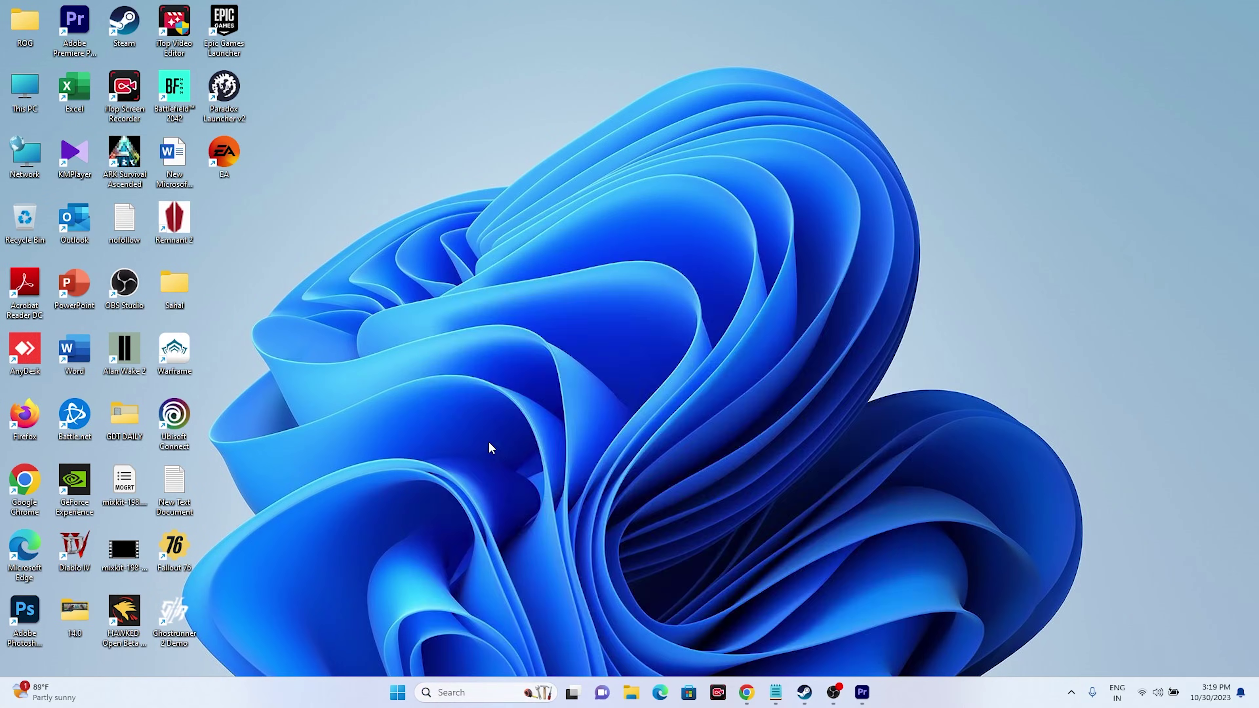
click(502, 107)
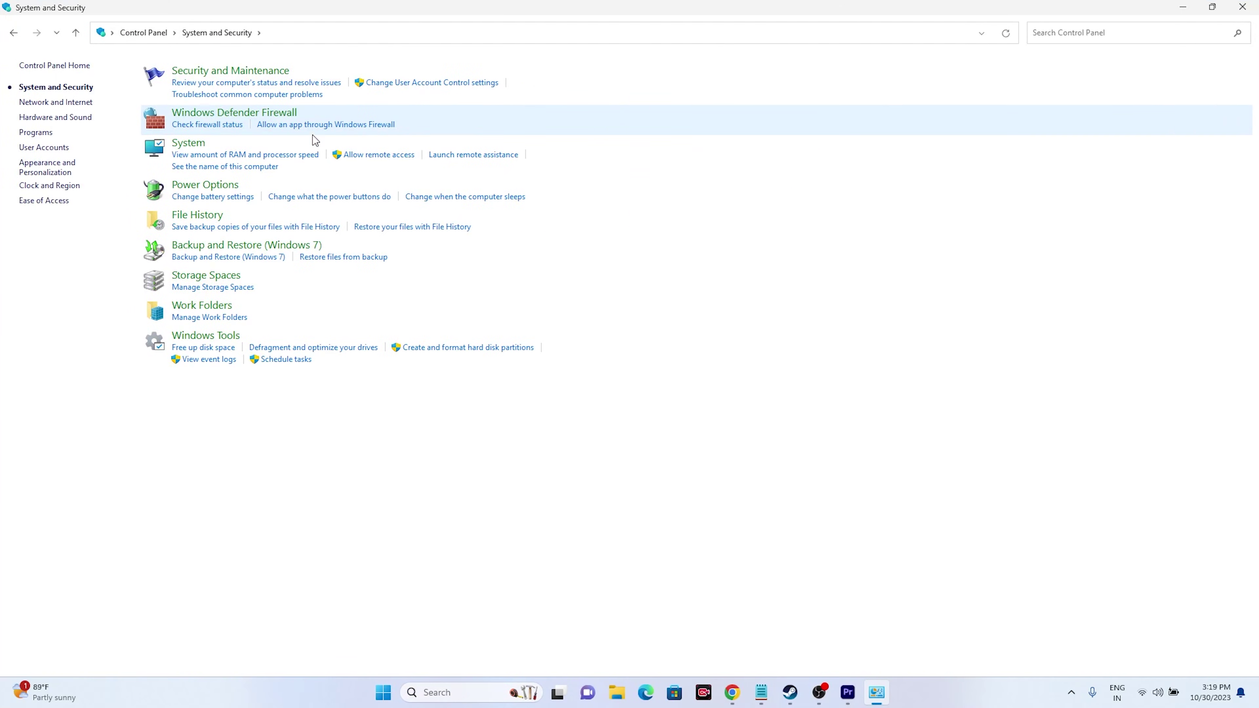
click(256, 115)
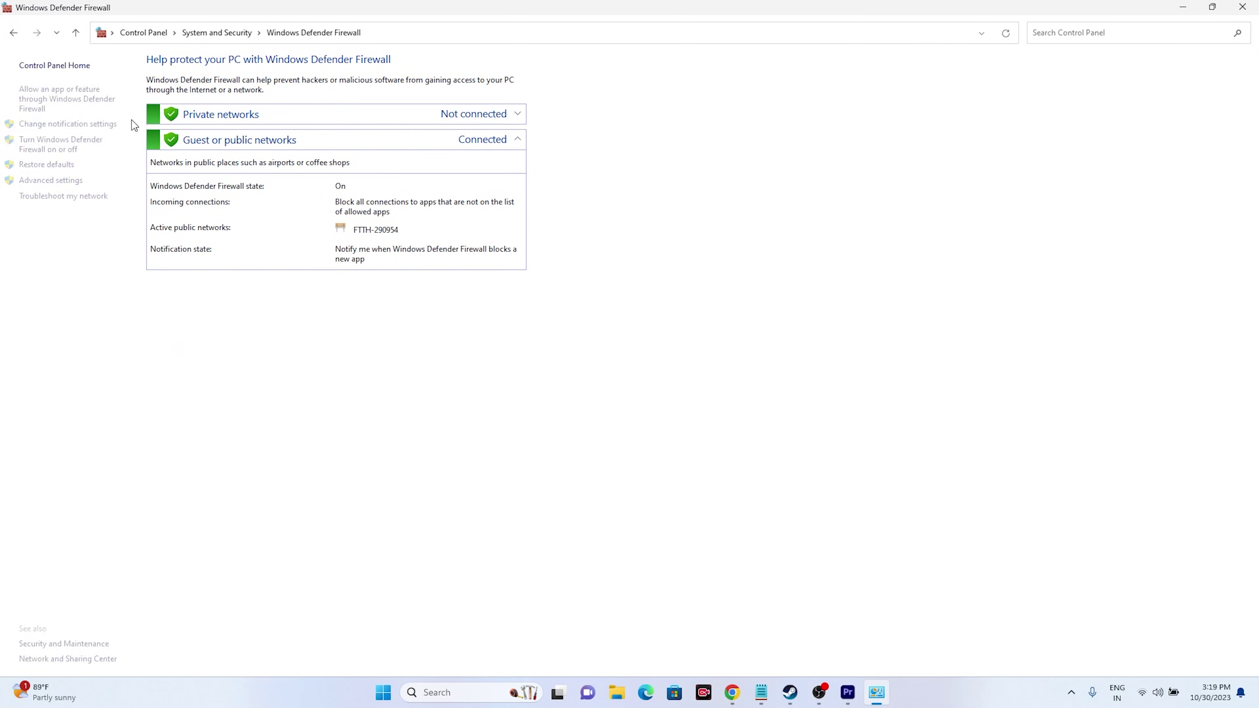
click(74, 102)
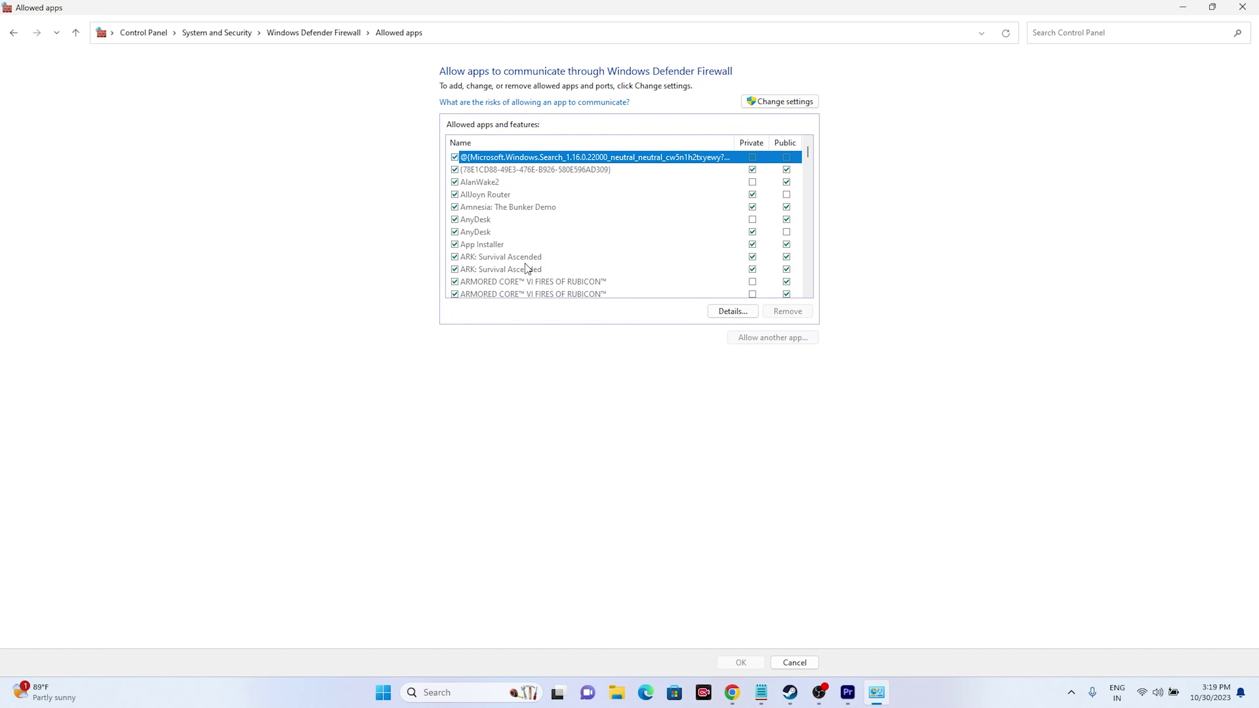
Unlock the allowed apps list and browse for another app under C:\Program Files (x86)\Steam
click(765, 110)
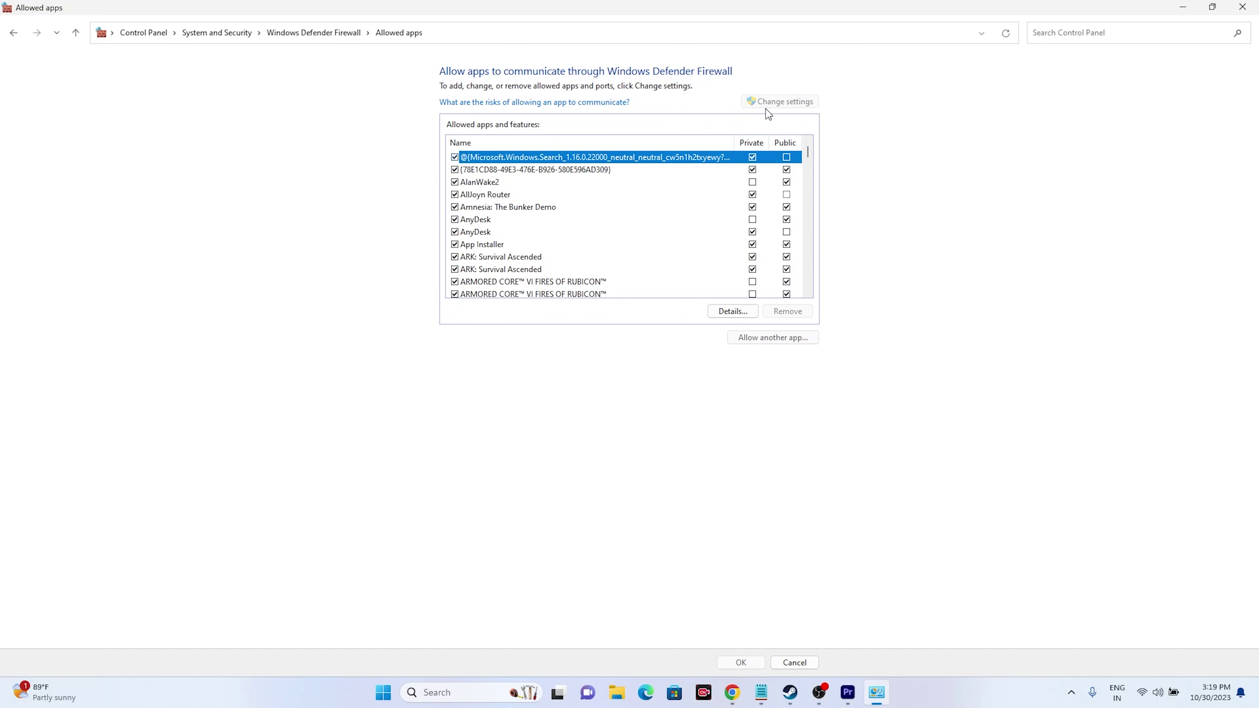
click(769, 337)
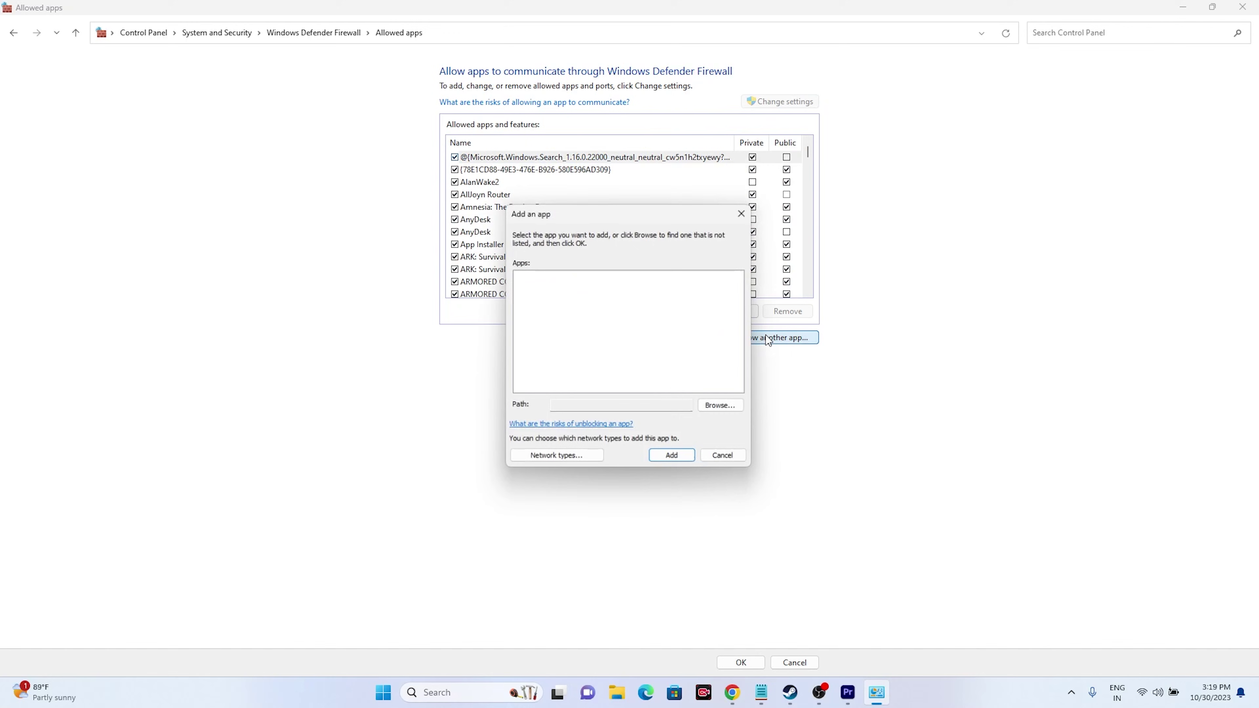
click(725, 408)
scroll(560, 396, down, 5)
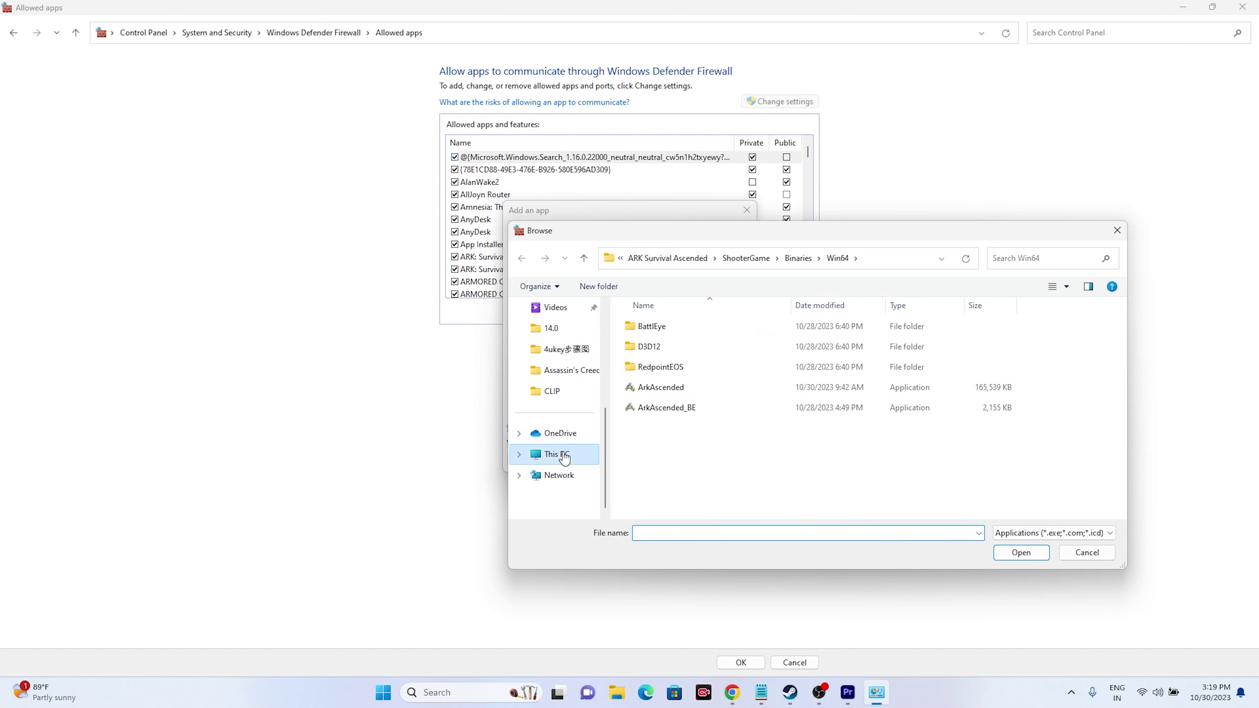
click(564, 454)
double_click(699, 360)
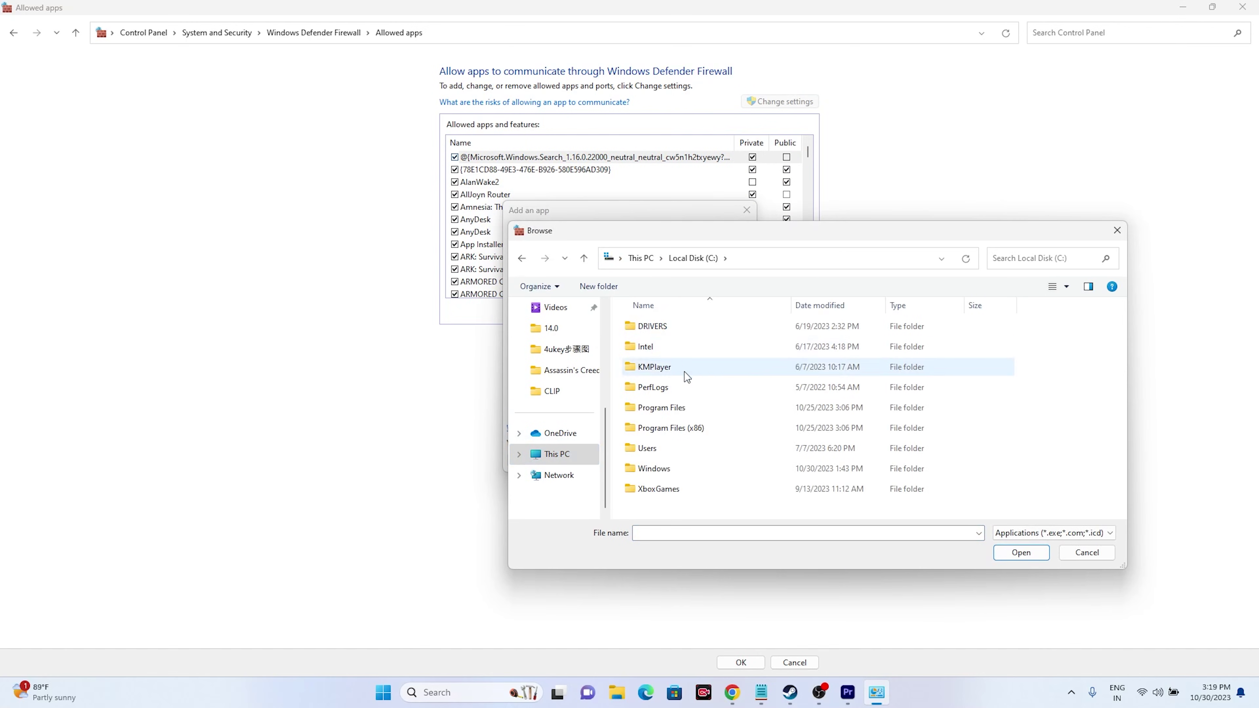
double_click(680, 429)
scroll(676, 400, down, 5)
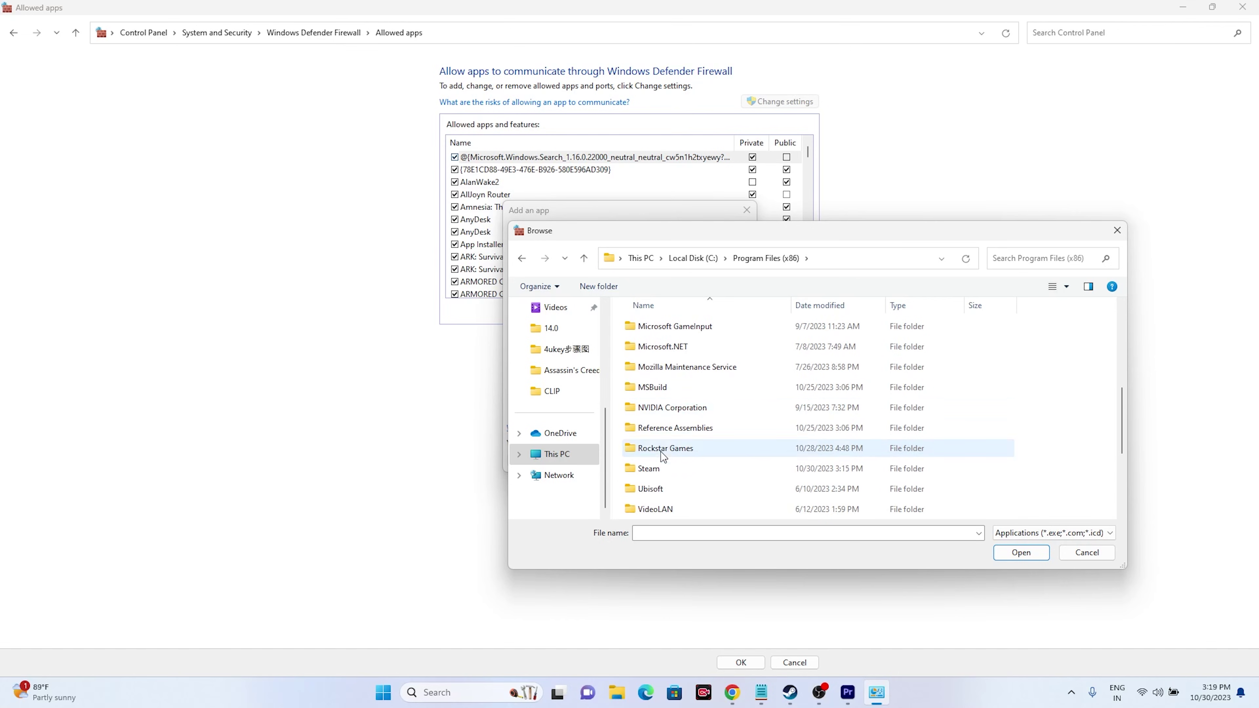
double_click(659, 468)
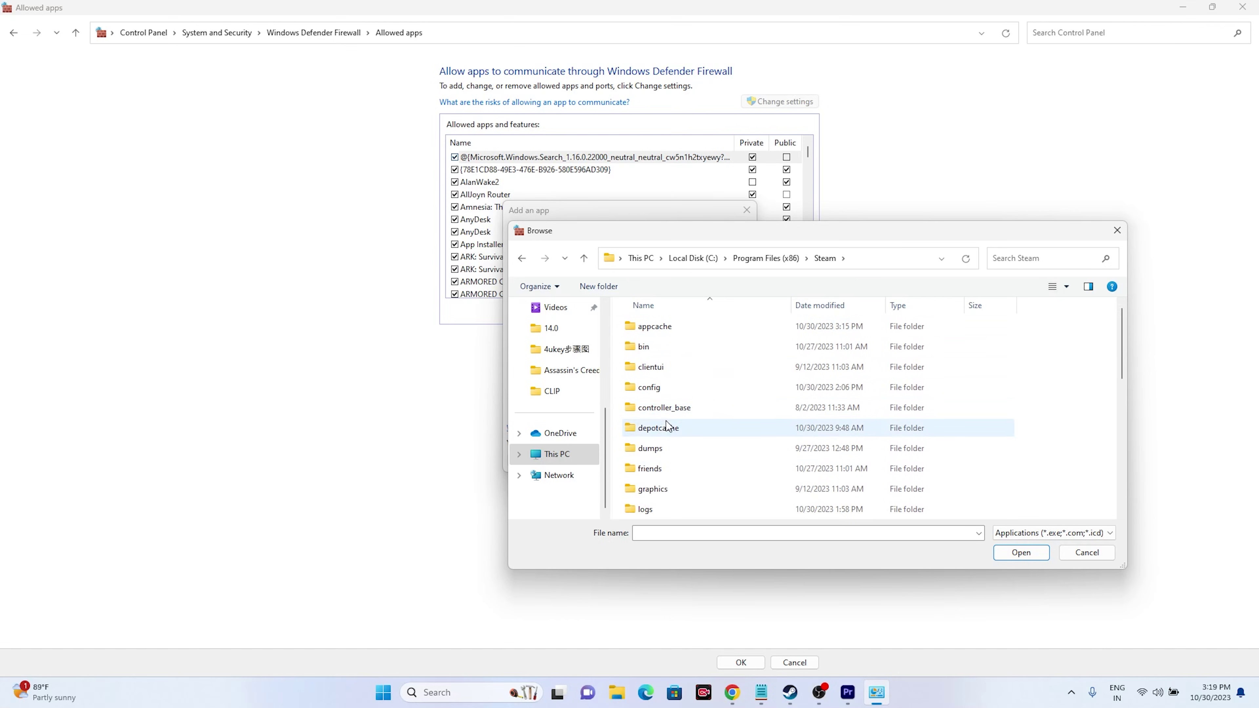
Select ArkAscended in steamapps\common\ARK Survival Ascended\ShooterGame\Binaries\Win64
scroll(665, 423, down, 1)
double_click(672, 468)
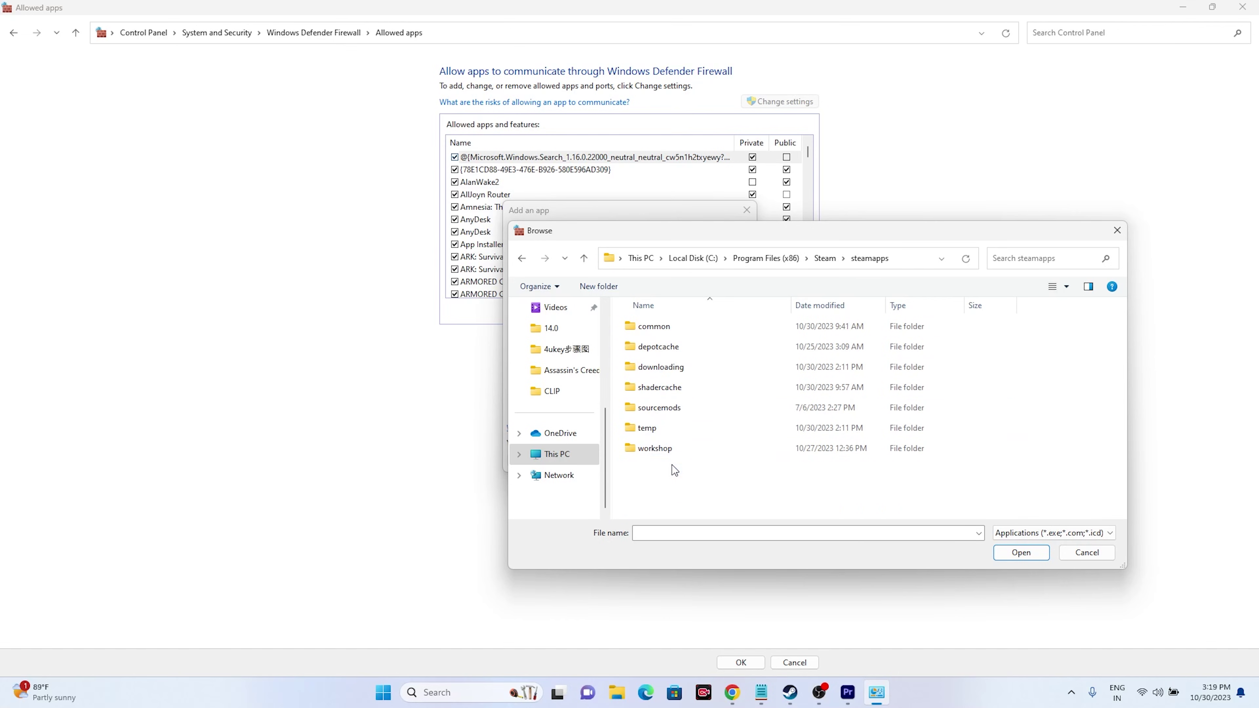
double_click(674, 333)
click(677, 388)
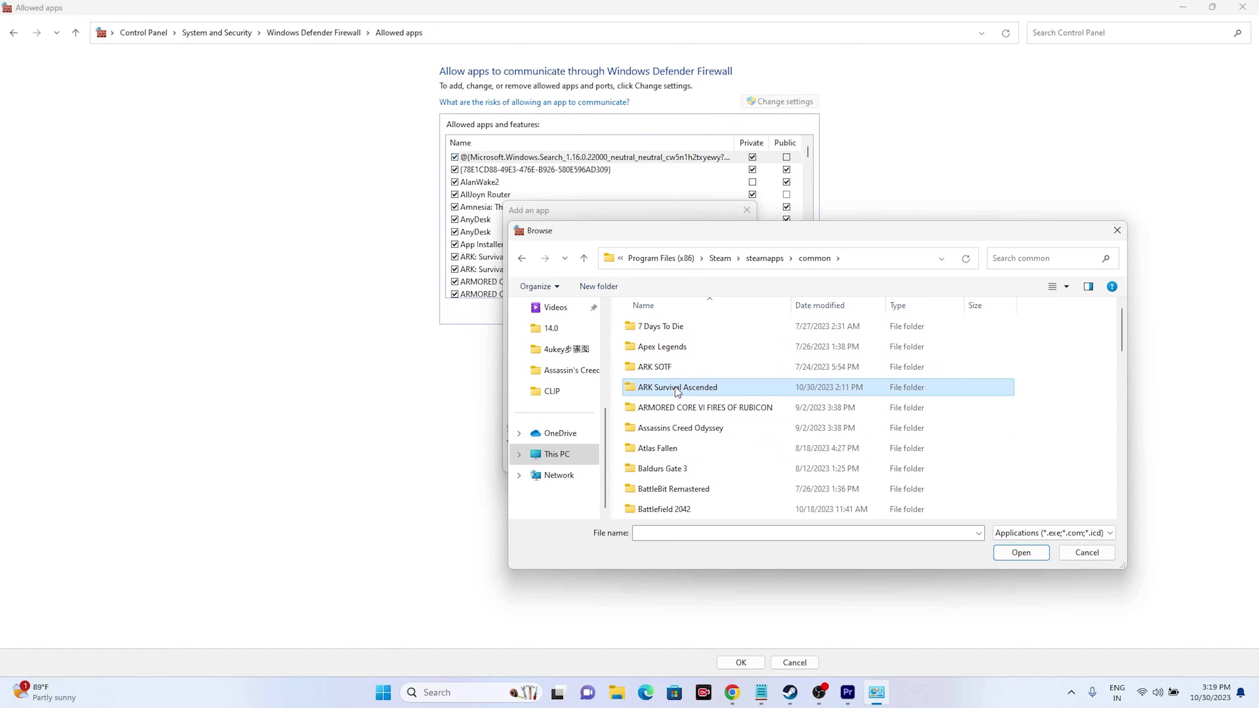
double_click(675, 387)
double_click(671, 347)
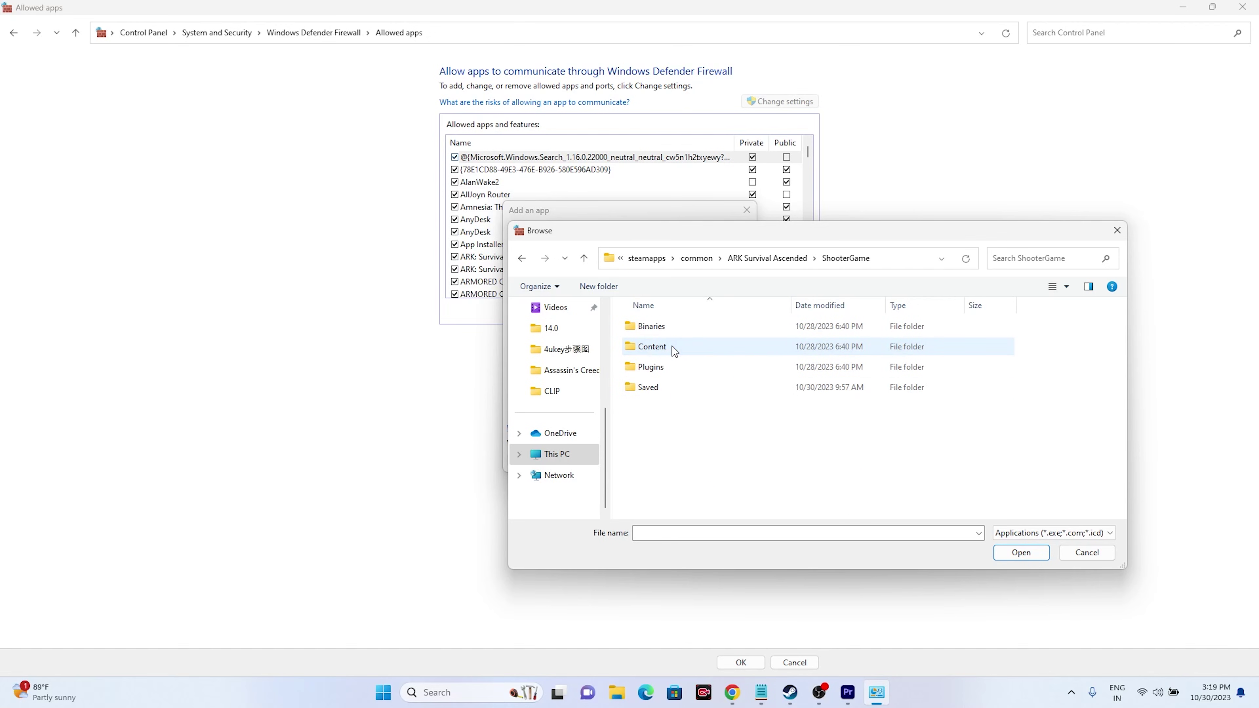
double_click(669, 332)
double_click(669, 332)
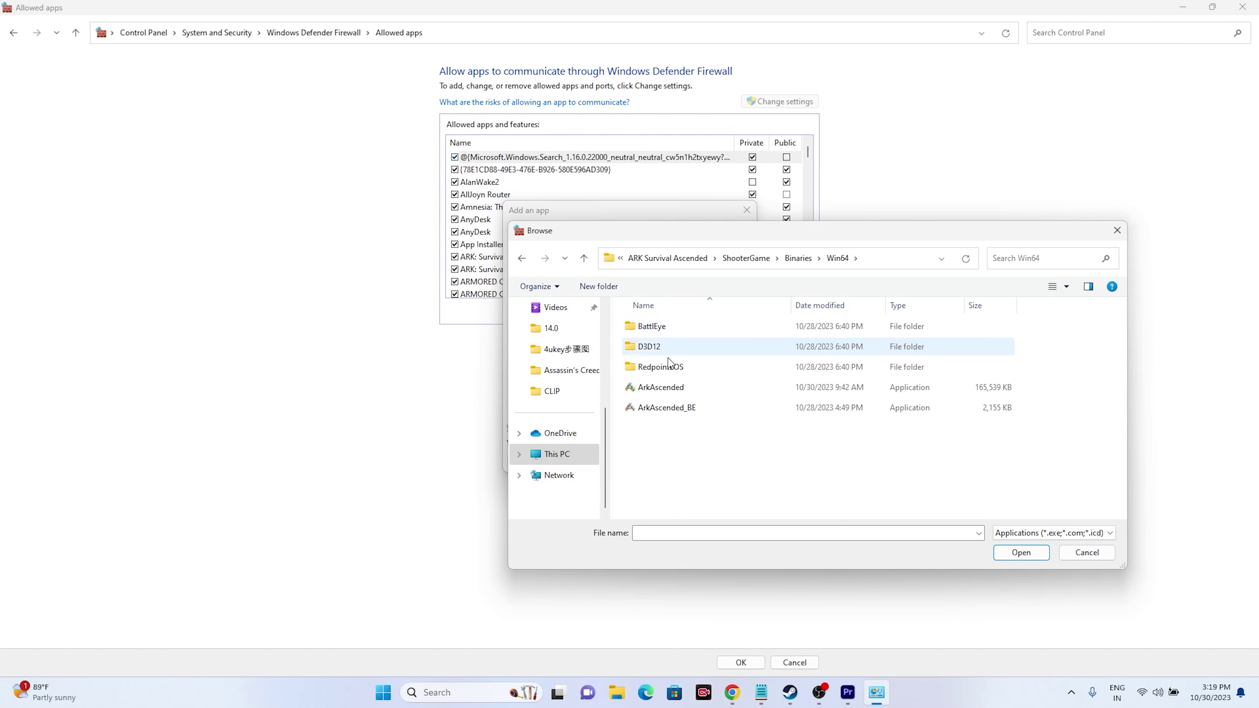
click(664, 386)
Add ArkAscended, dismiss the already-in-list error, and close the dialog and Control Panel
click(1013, 558)
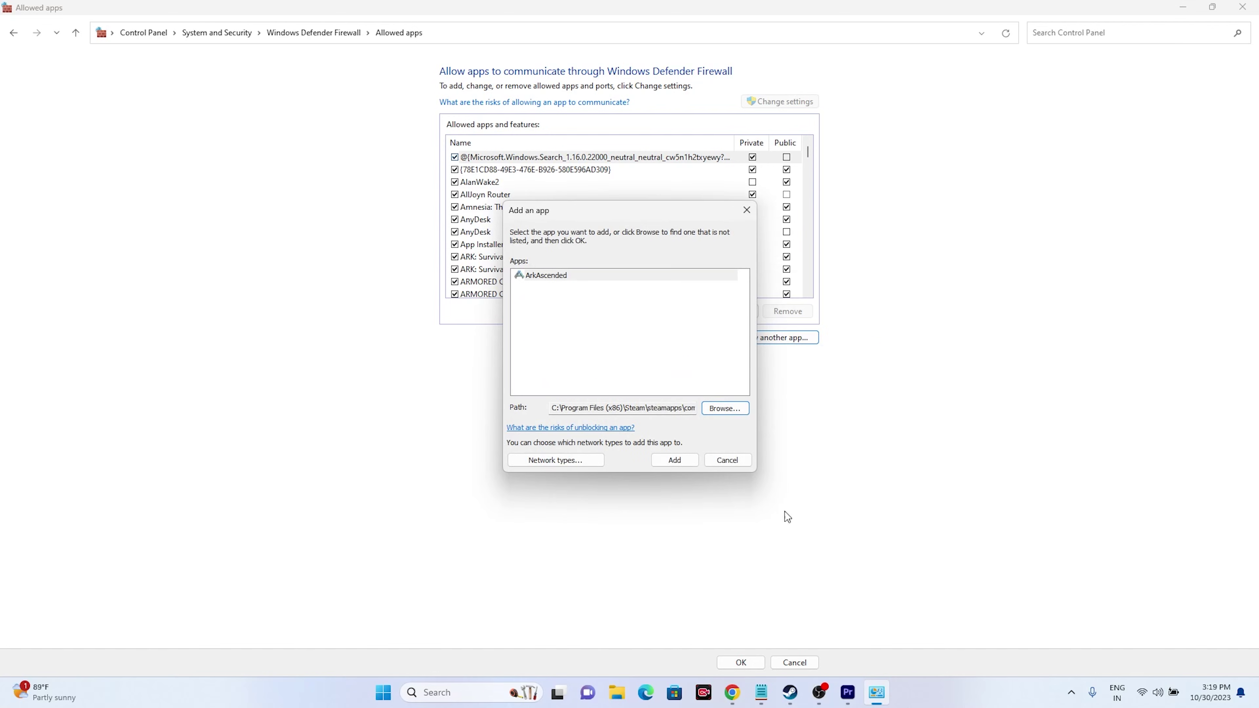
click(674, 460)
click(717, 392)
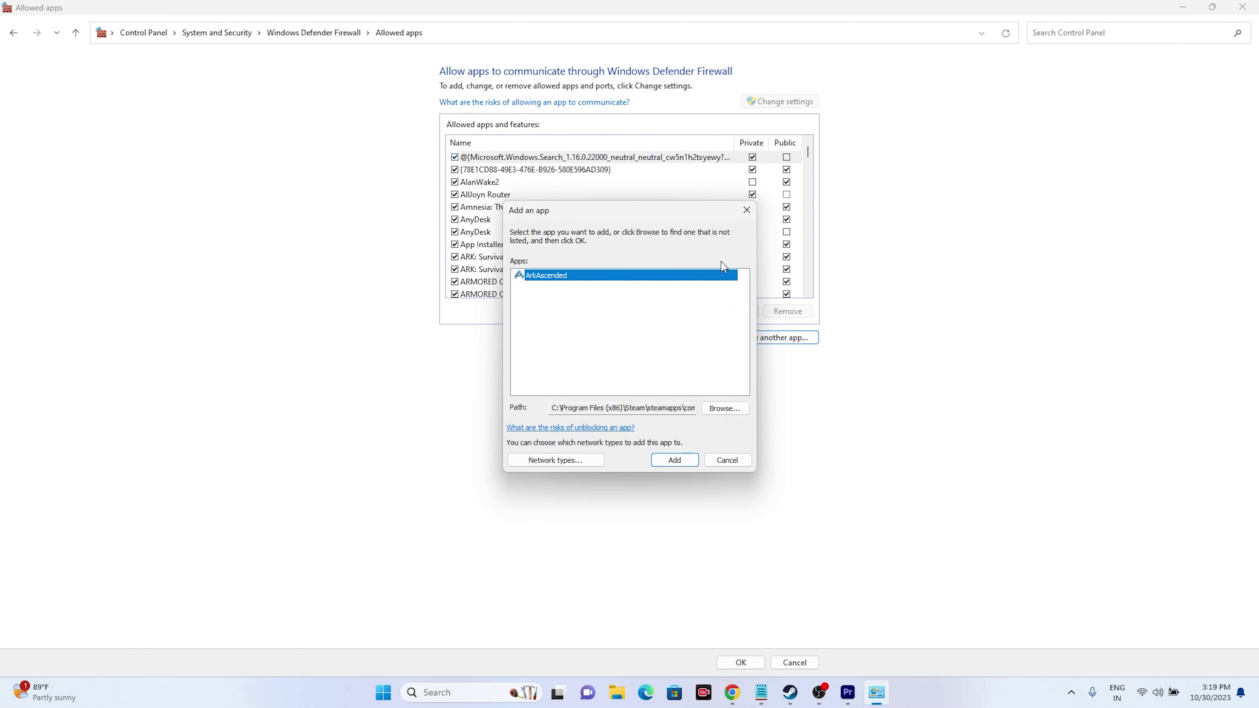
click(743, 214)
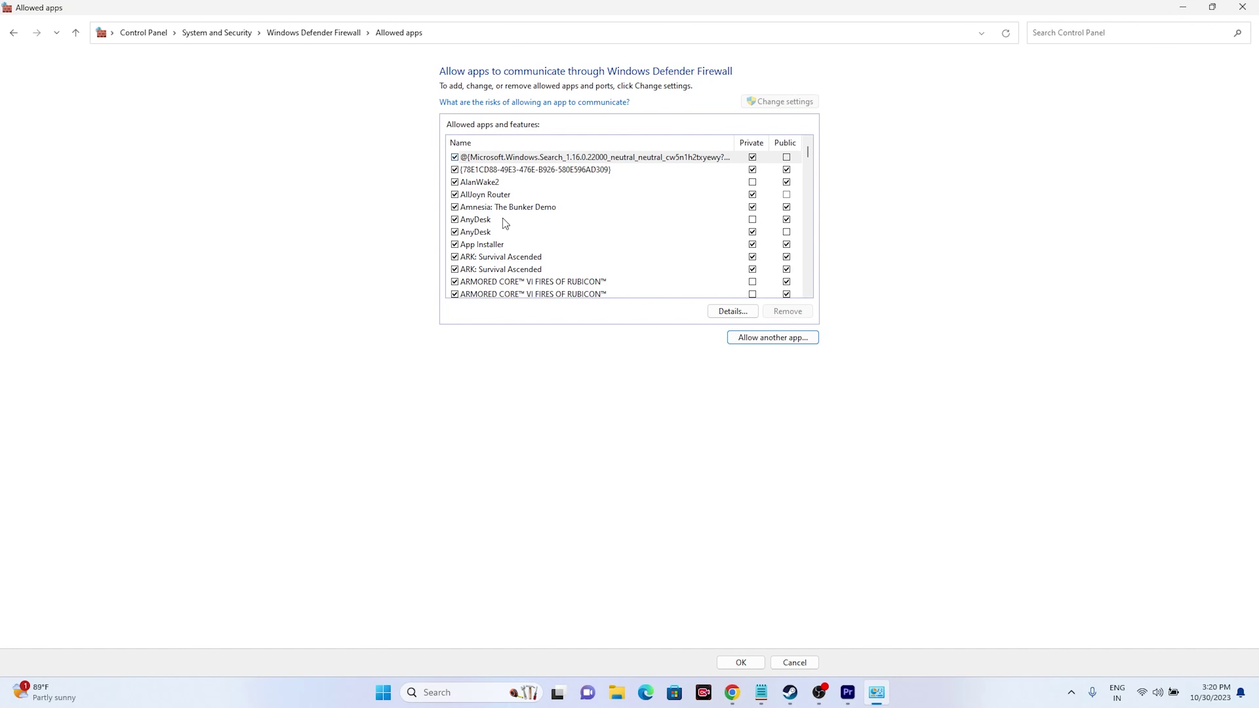
click(1242, 8)
Check the Network & internet Proxy page shows automatic detection on and no proxy server
click(804, 693)
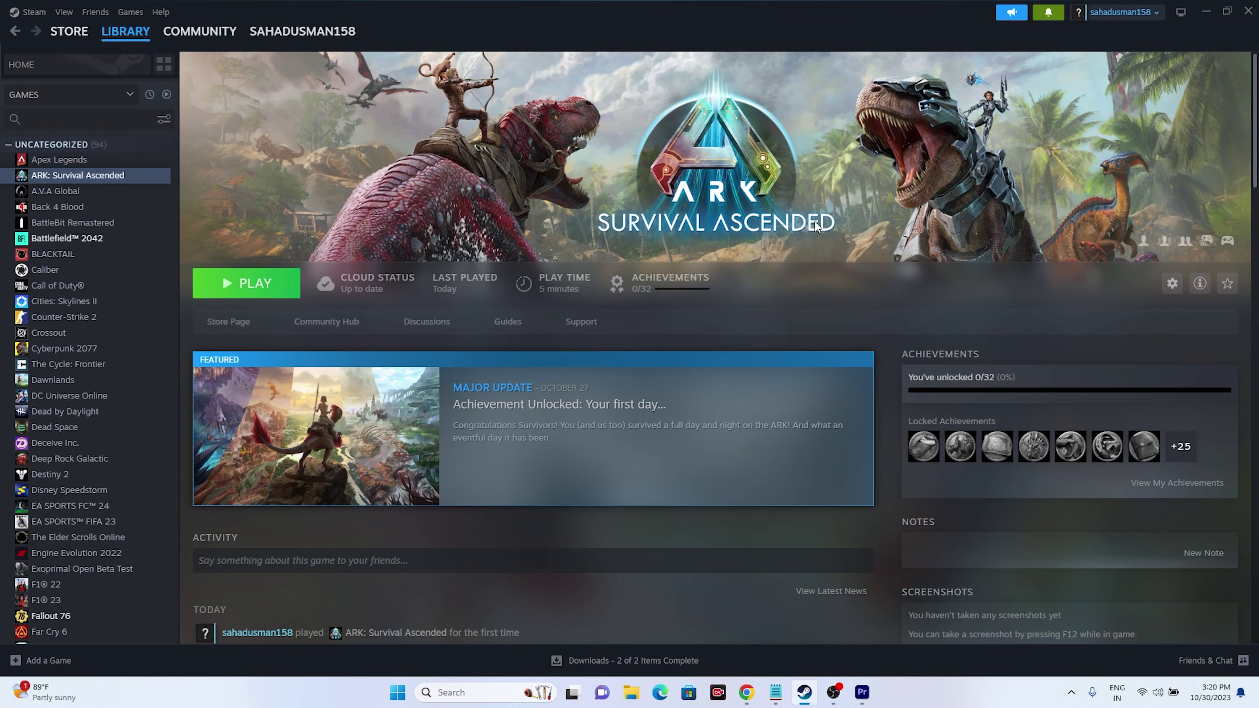
click(1205, 10)
click(451, 693)
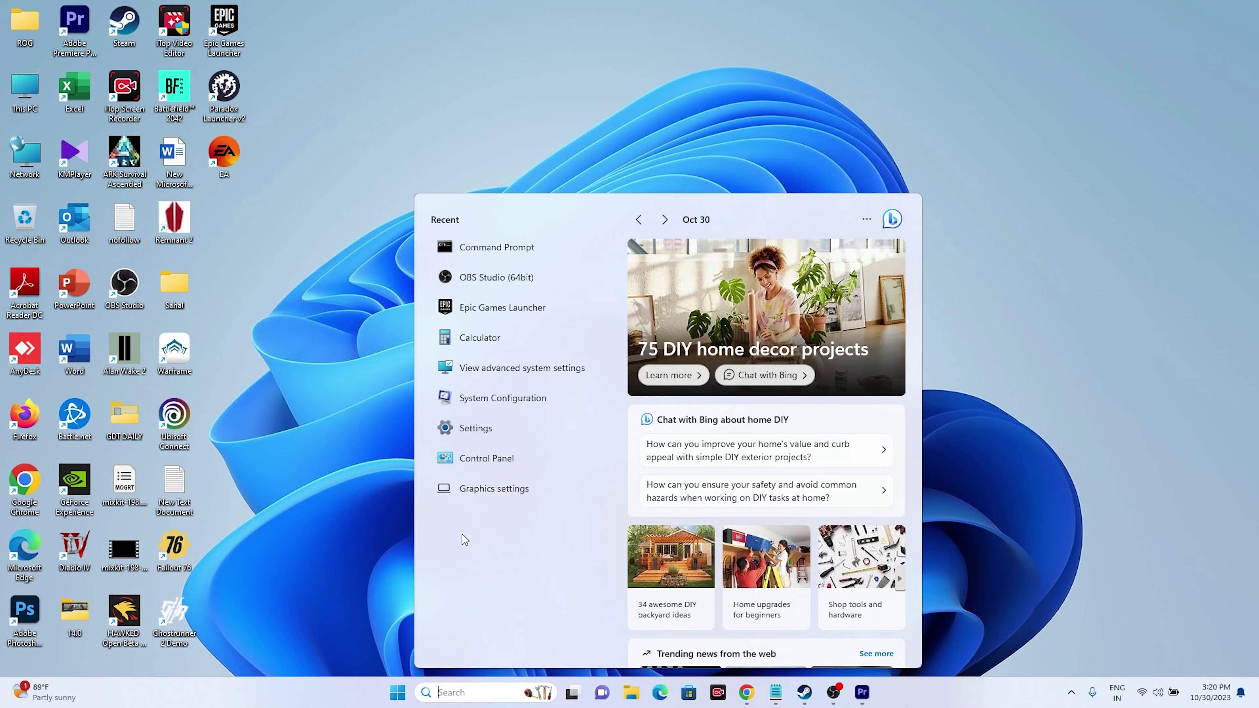
click(476, 428)
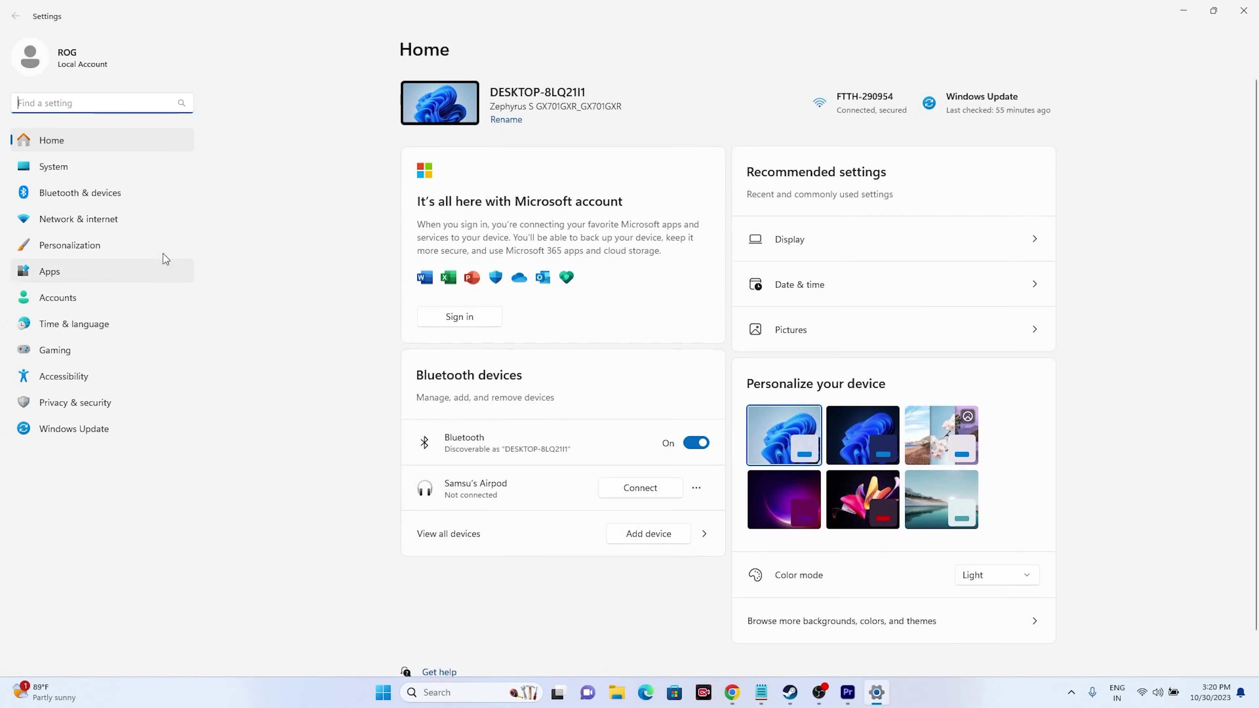
click(107, 219)
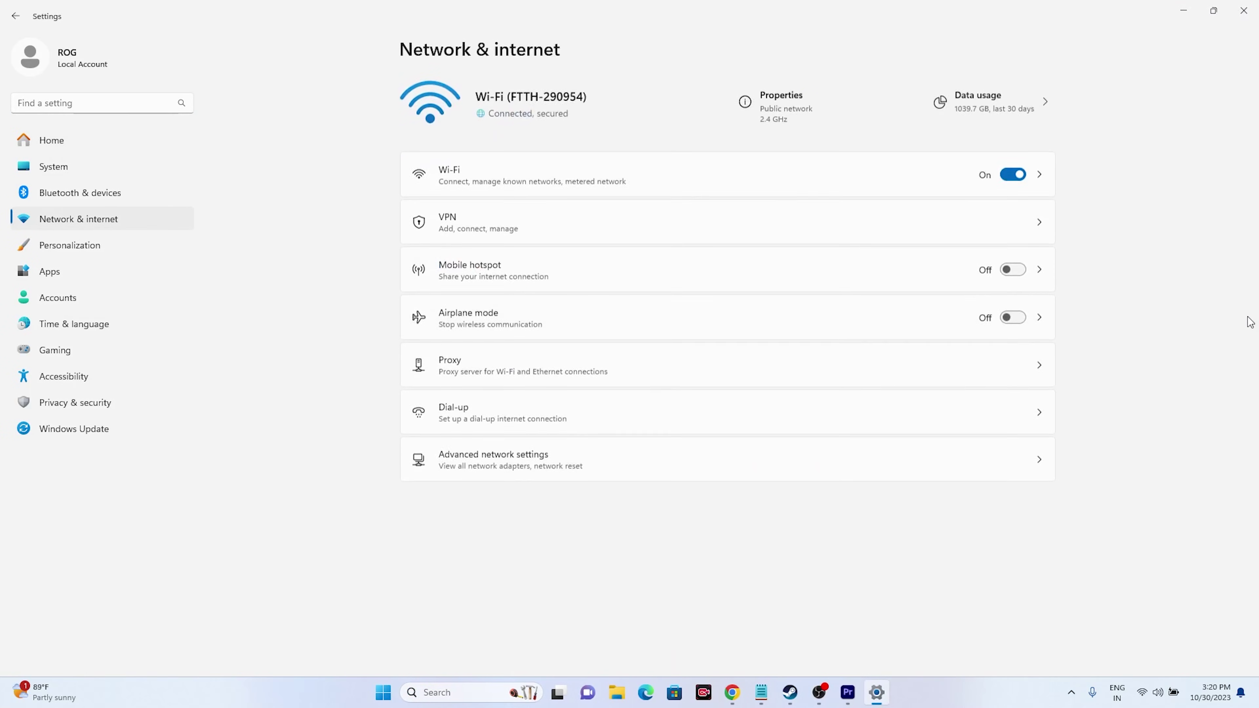
click(497, 364)
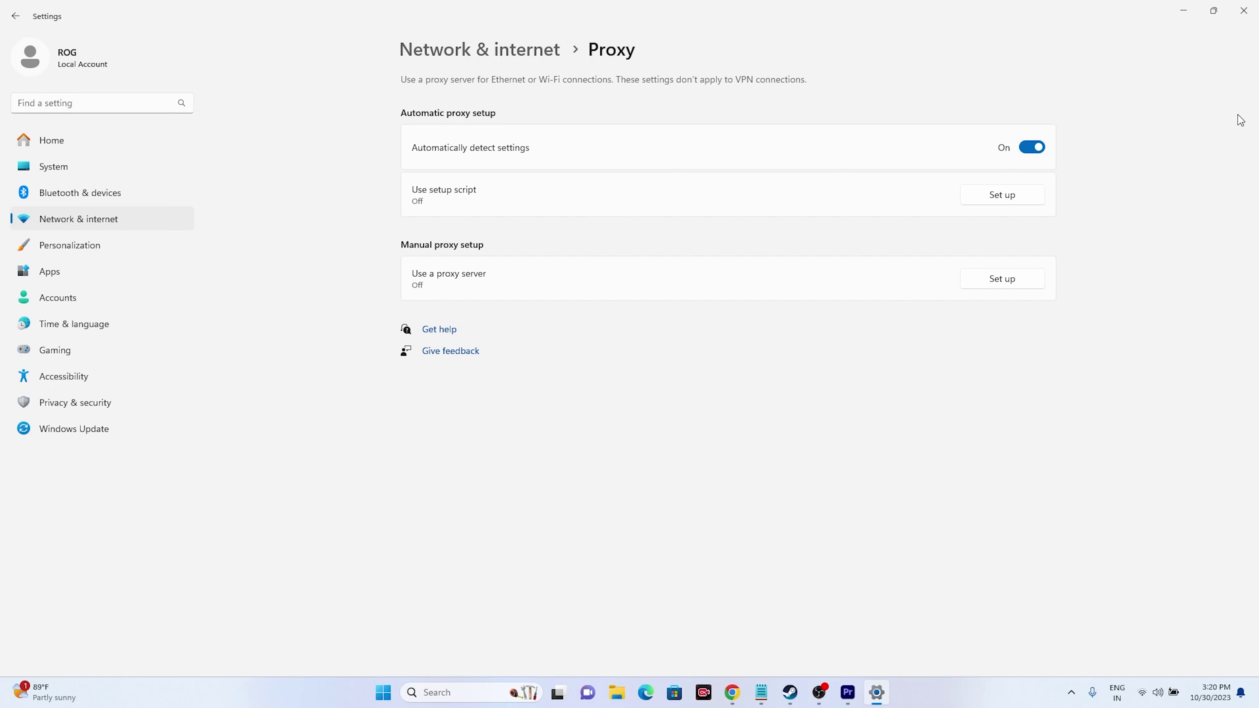
click(1243, 10)
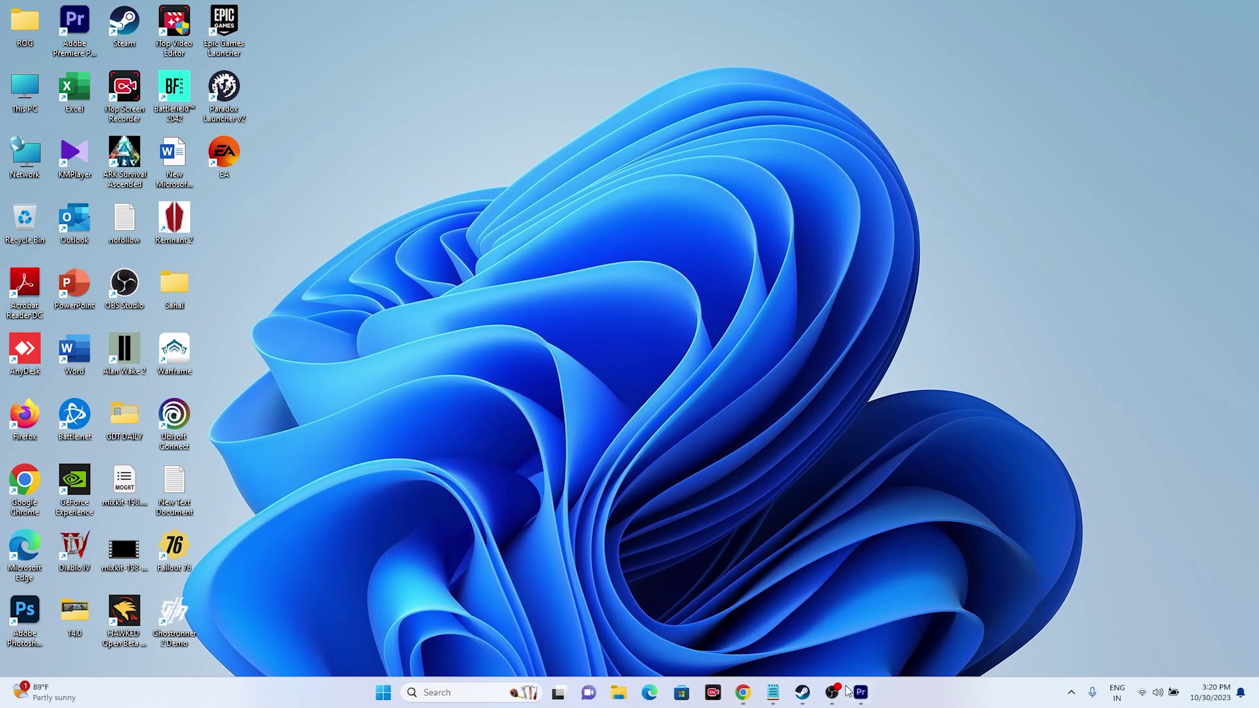
Open the network commands text file and copy the ipconfig /flushdns line
click(803, 691)
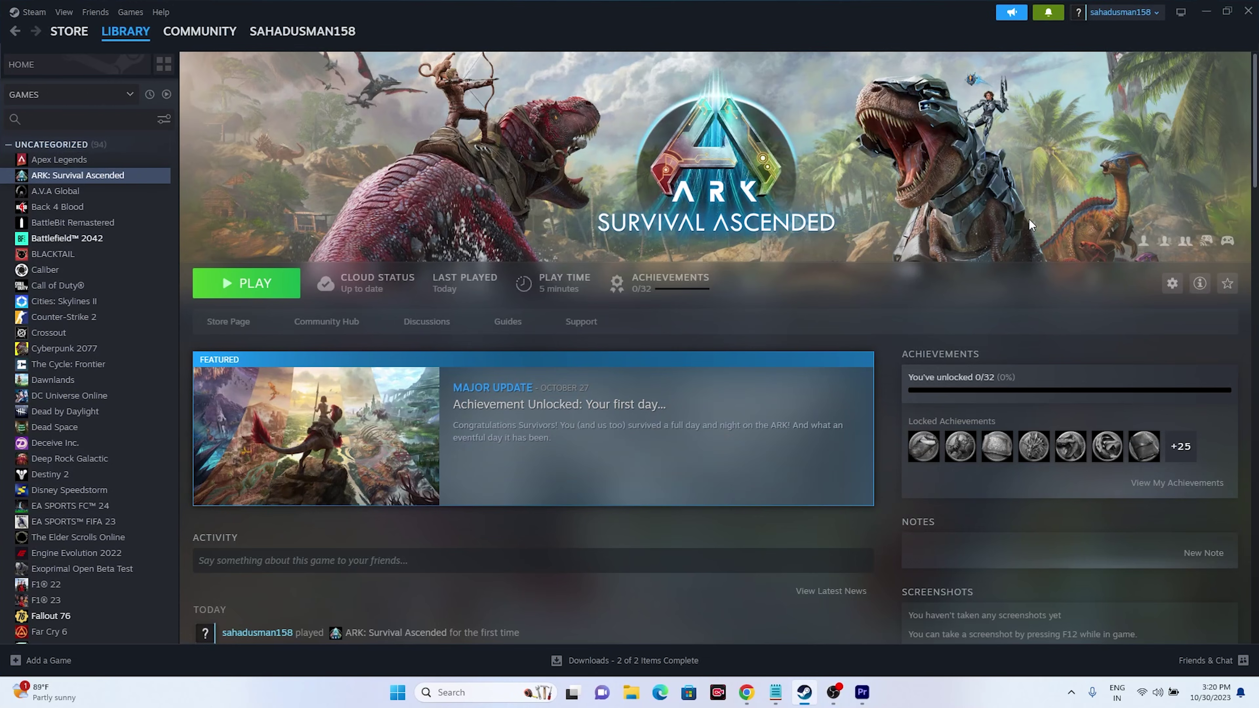
click(1205, 10)
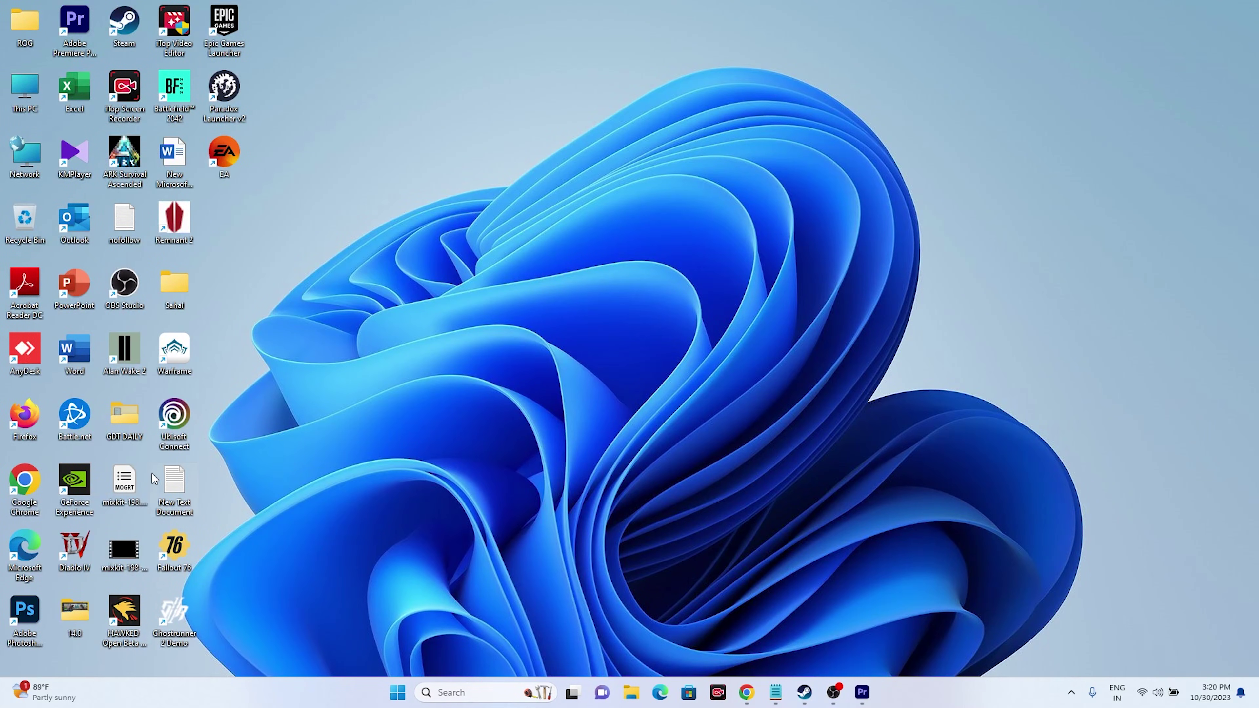
double_click(178, 484)
drag(316, 317, 165, 219)
drag(263, 218, 145, 207)
right_click(216, 221)
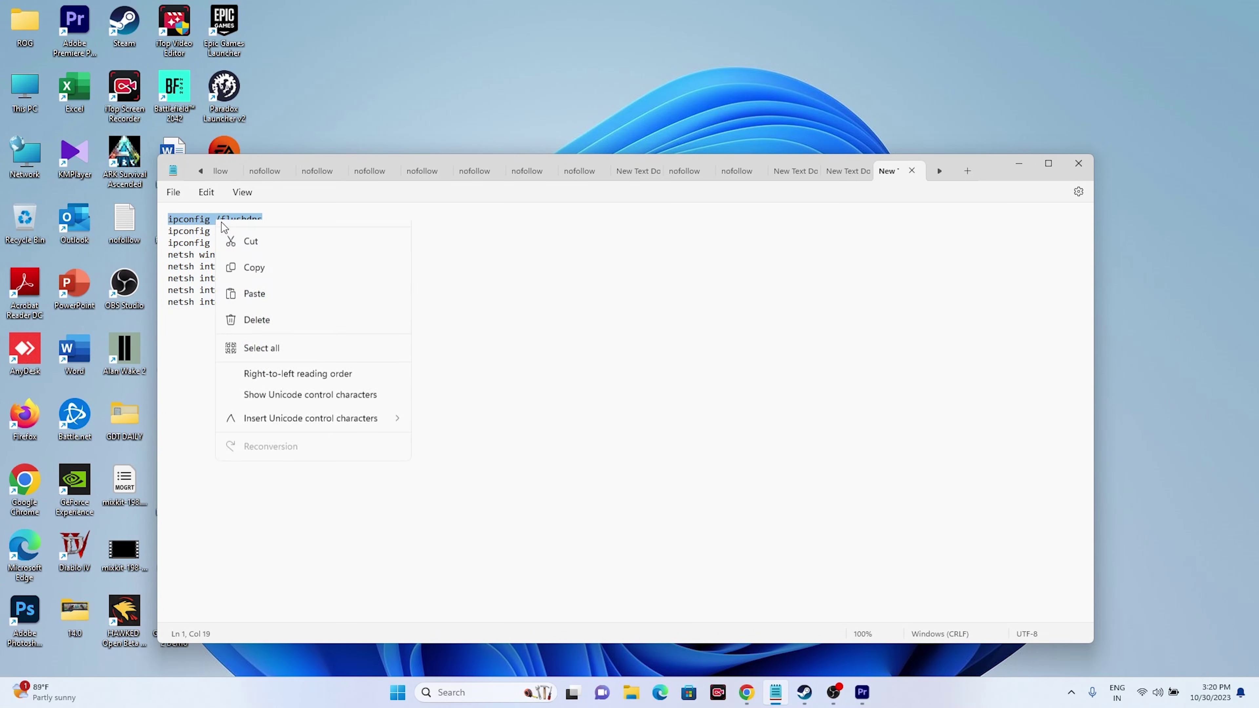
click(237, 267)
Run ipconfig /flushdns in a Command Prompt launched as administrator
click(1018, 163)
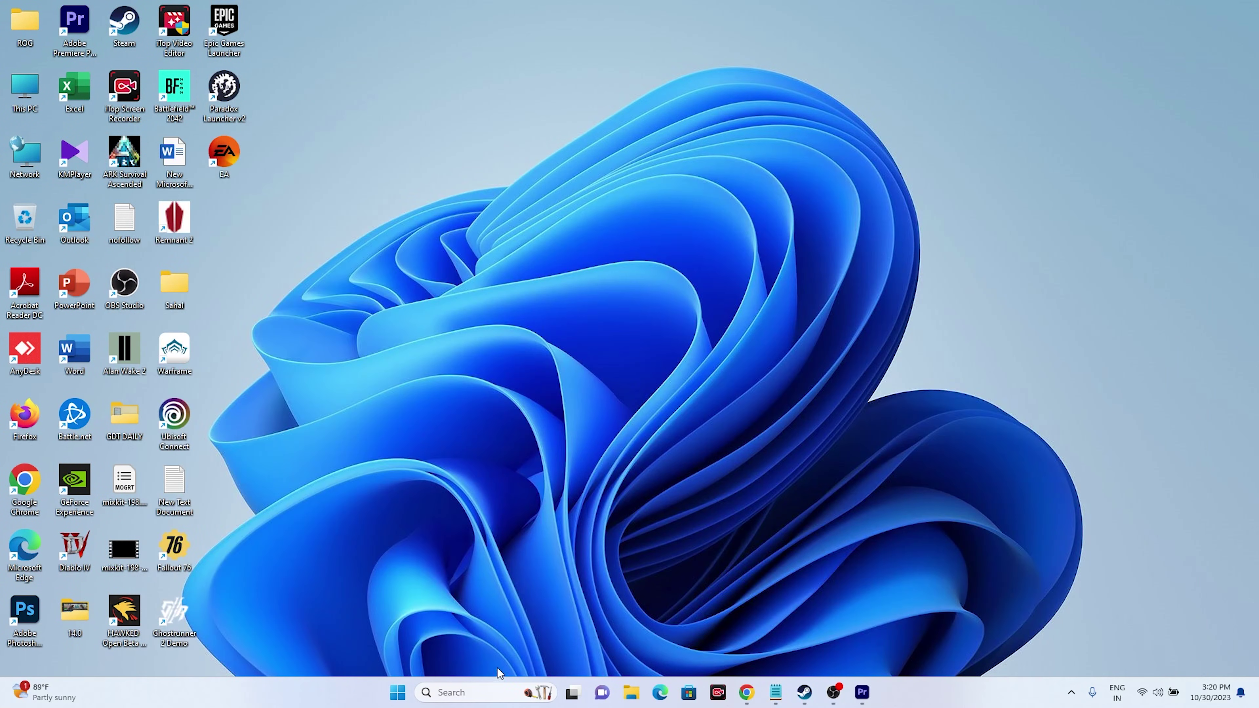
click(477, 692)
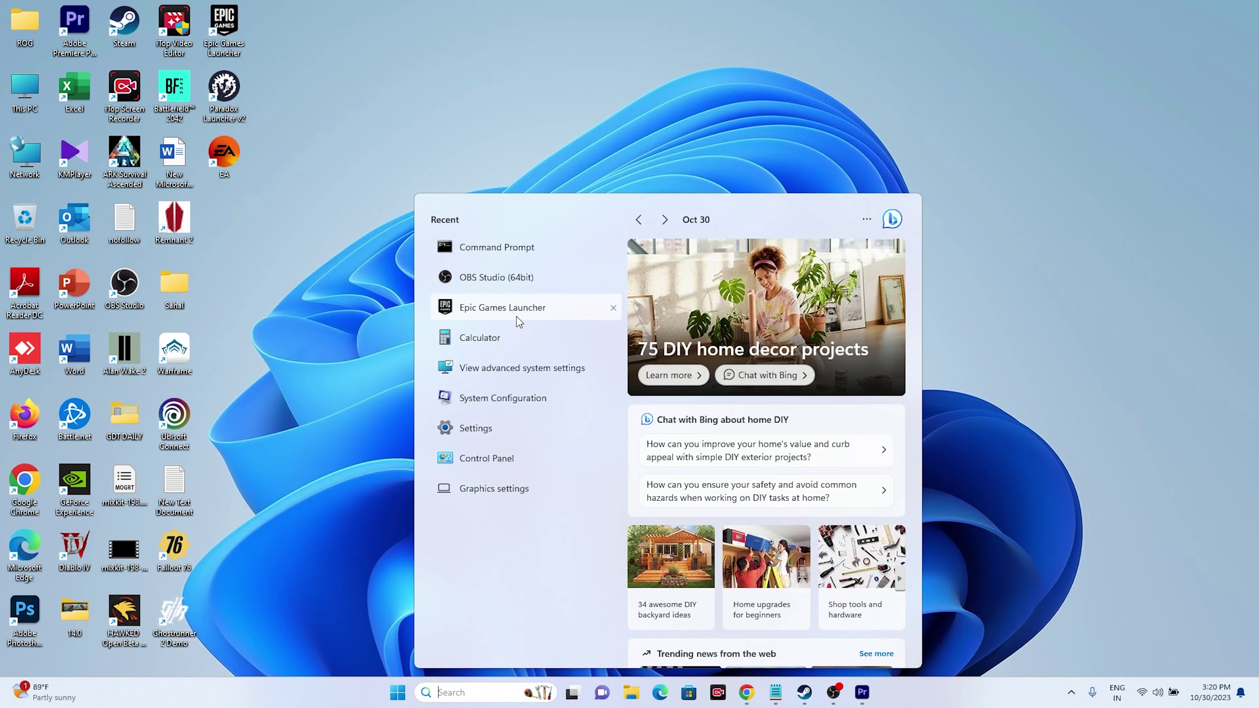
right_click(533, 251)
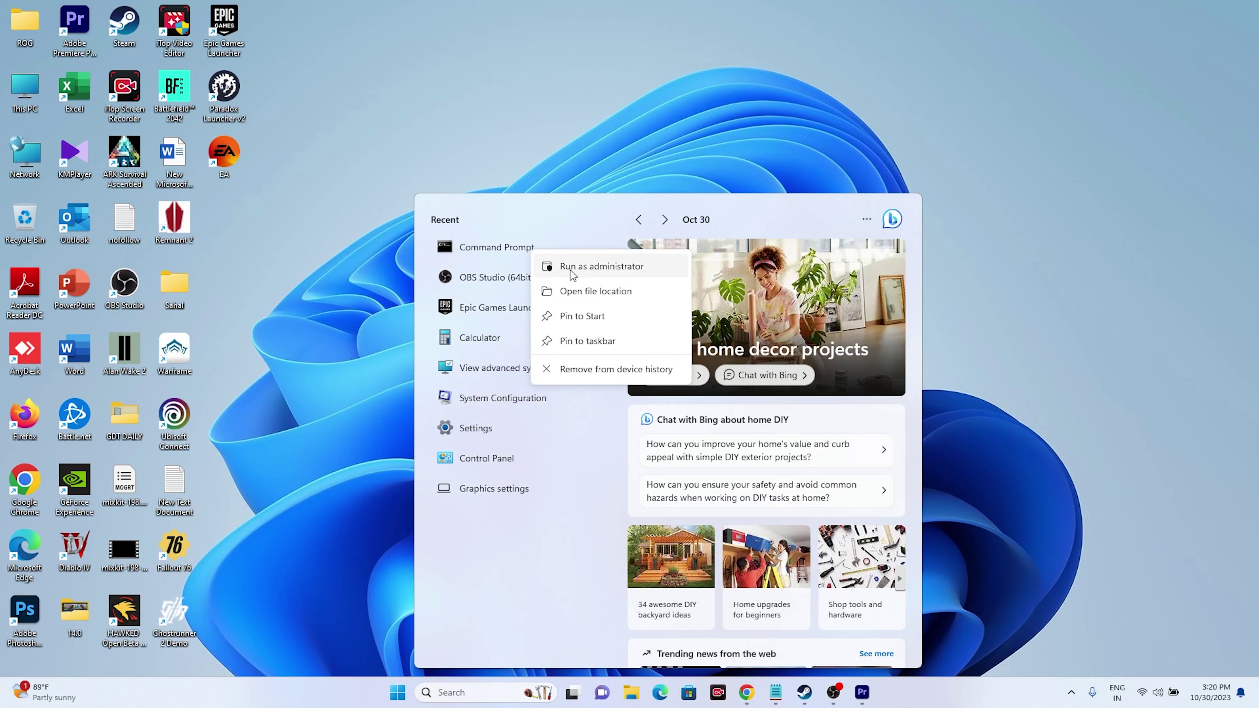
click(590, 263)
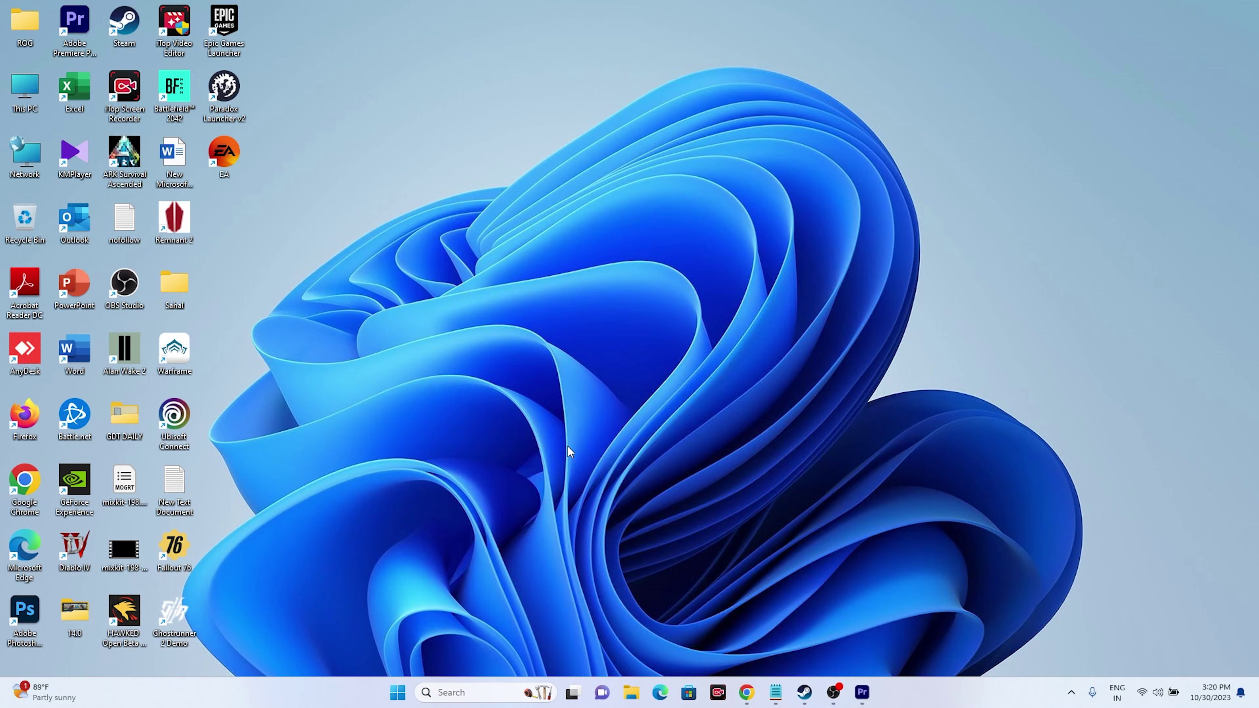
text(ipconfig /flushdns)
key(Return)
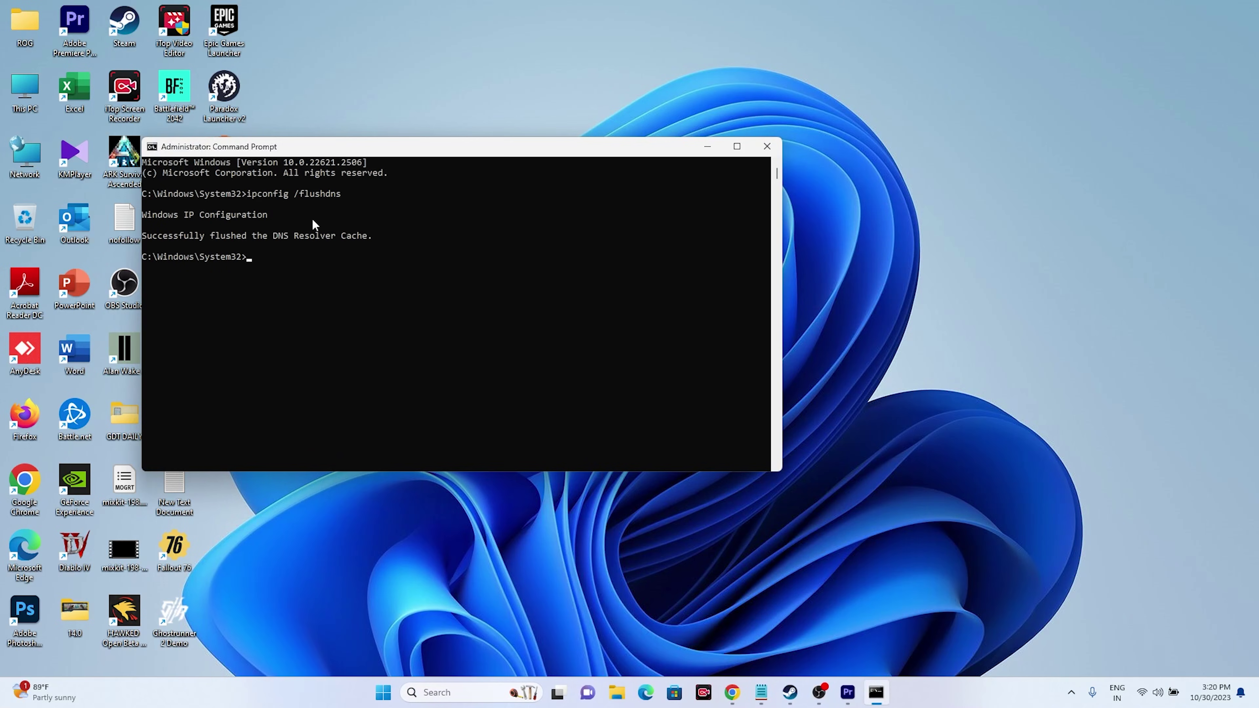
Copy ipconfig /release from Notepad and run it in the prompt
click(761, 692)
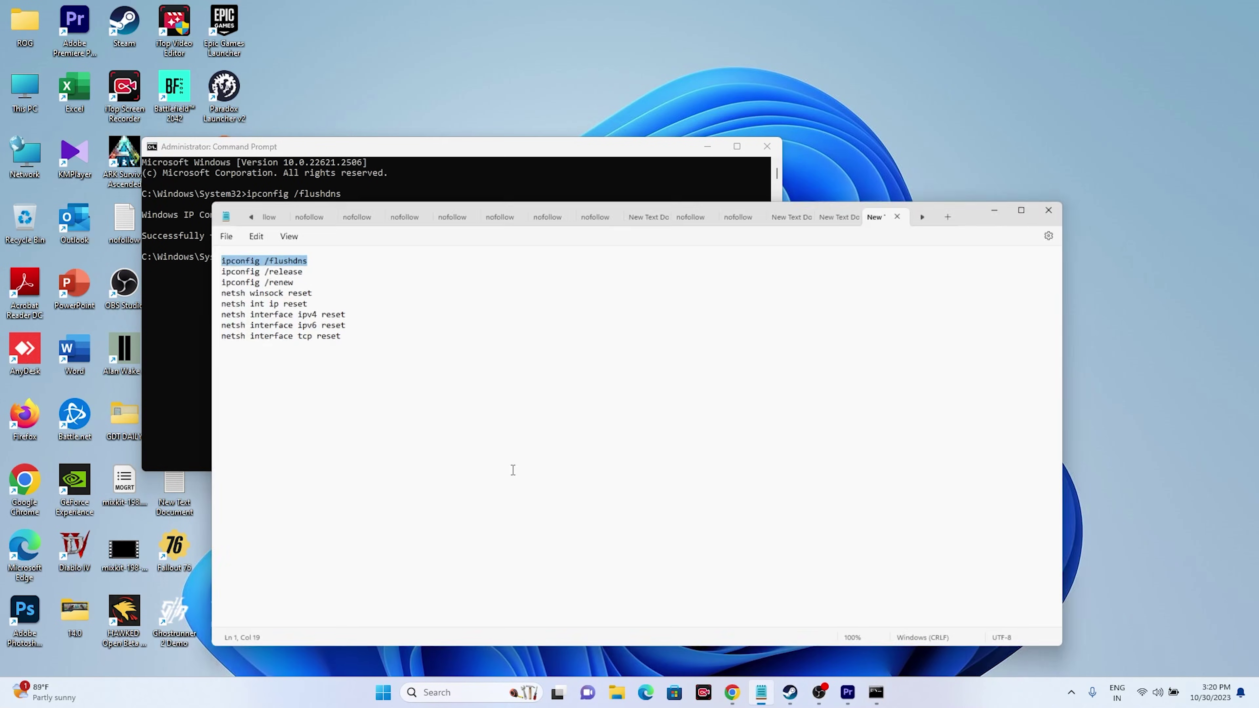
triple_click(190, 232)
right_click(190, 232)
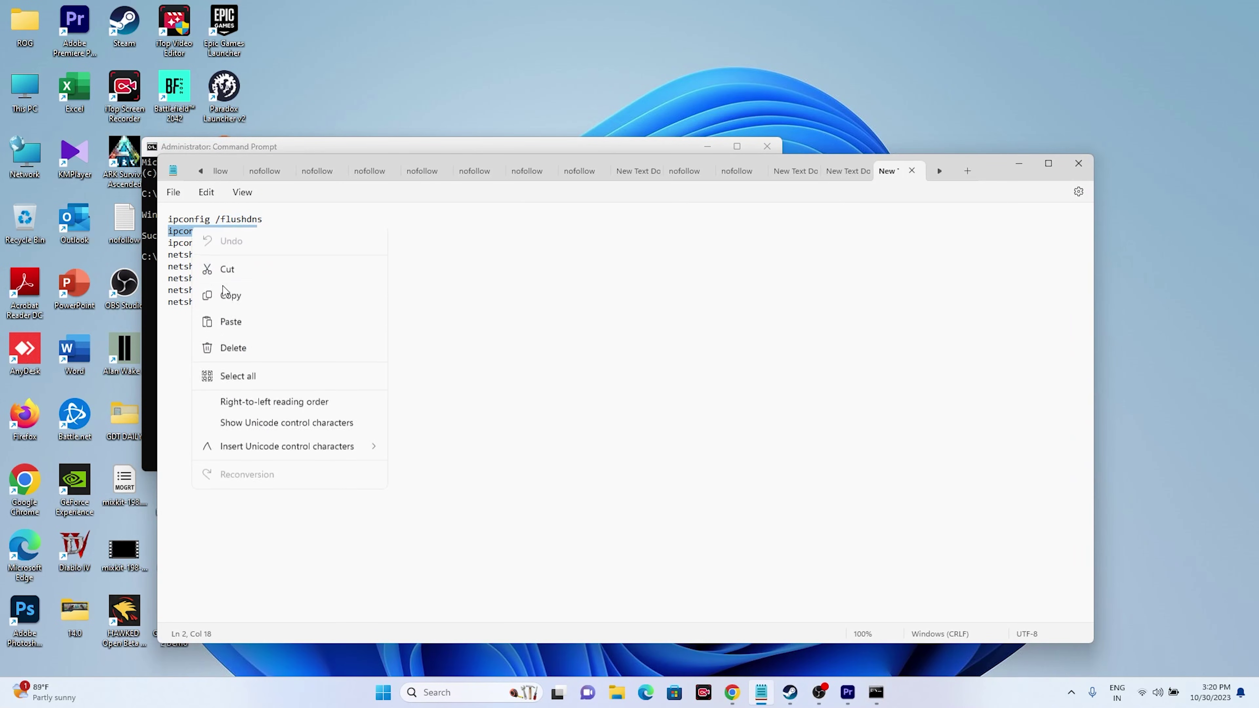
click(226, 293)
click(1019, 163)
right_click(345, 275)
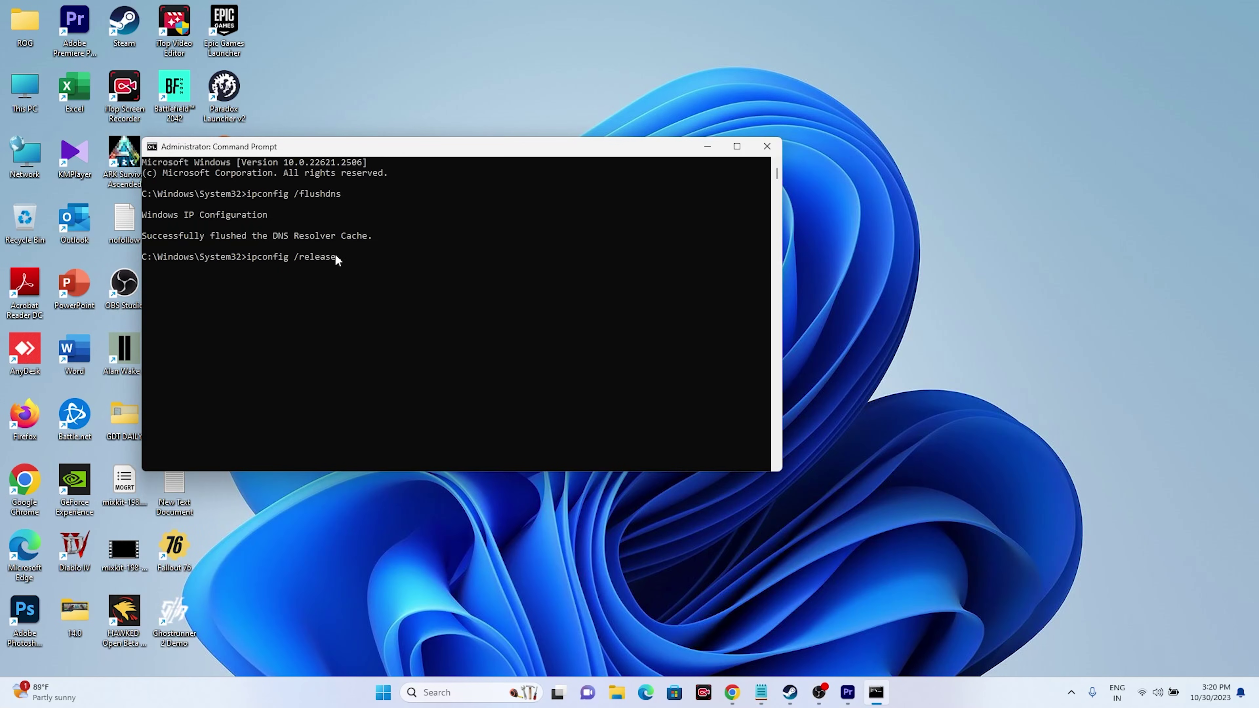
key(Return)
Copy ipconfig /renew from Notepad and run it in the prompt
click(760, 690)
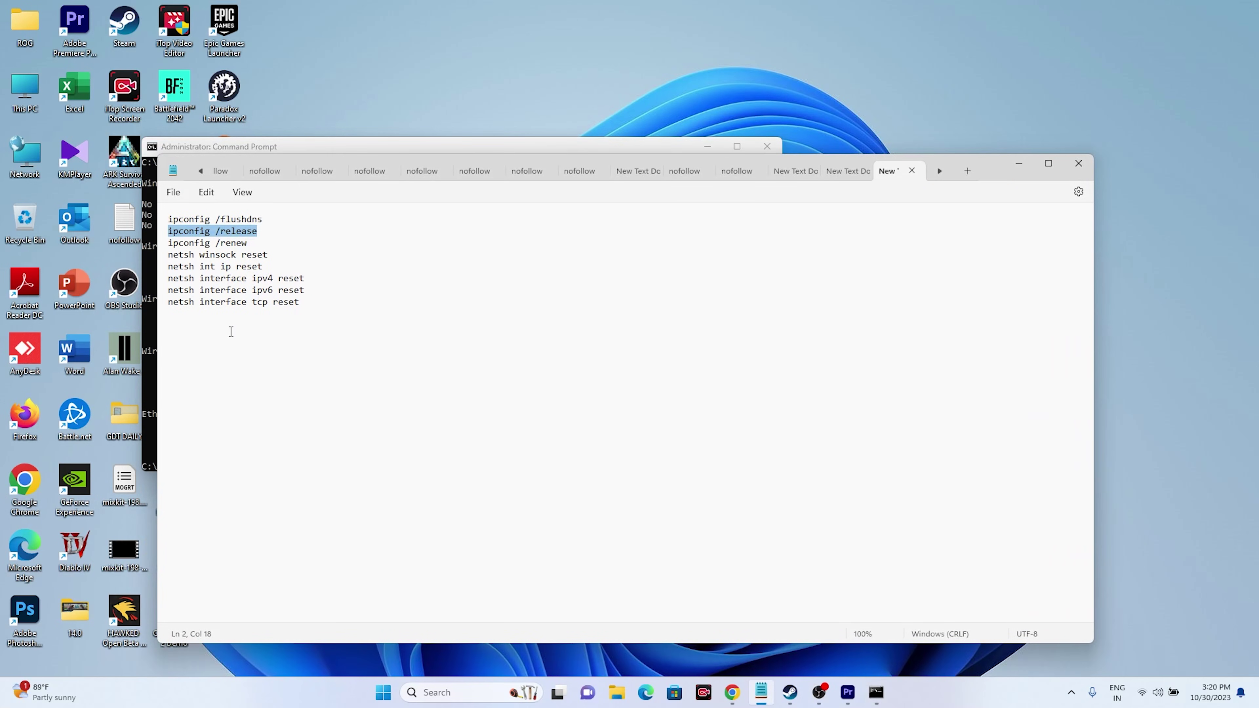
triple_click(221, 243)
right_click(221, 245)
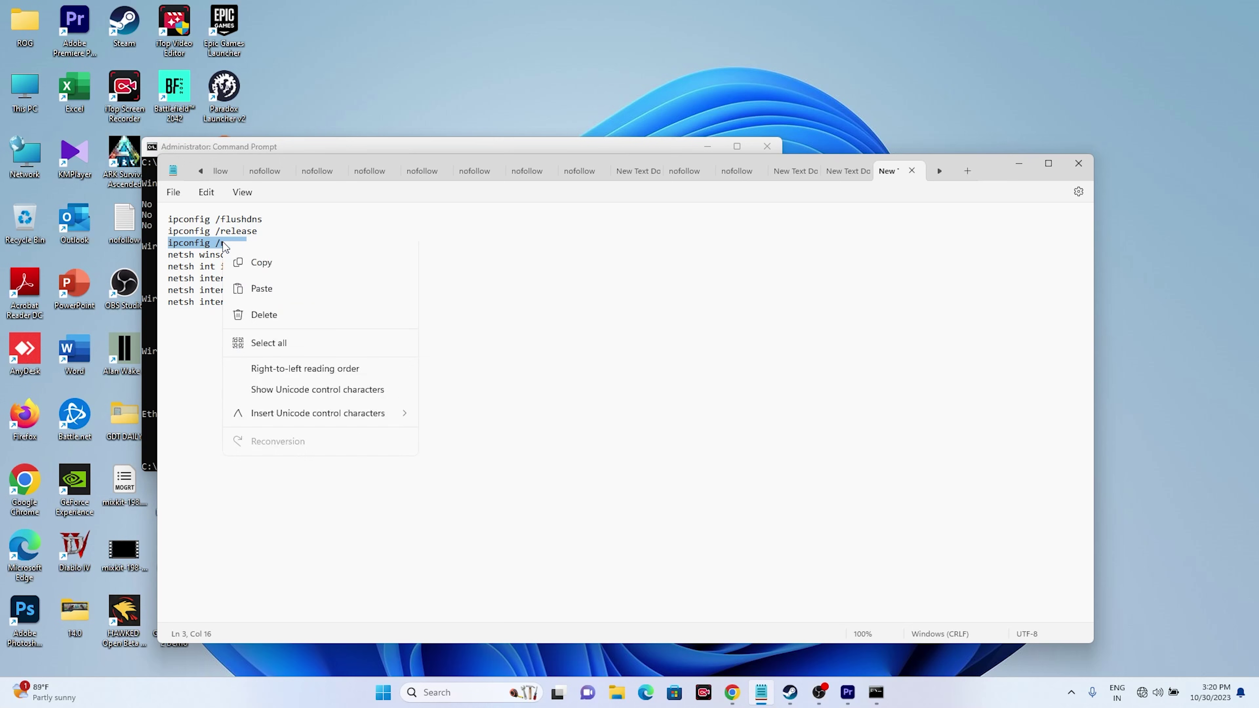
click(243, 309)
click(1015, 166)
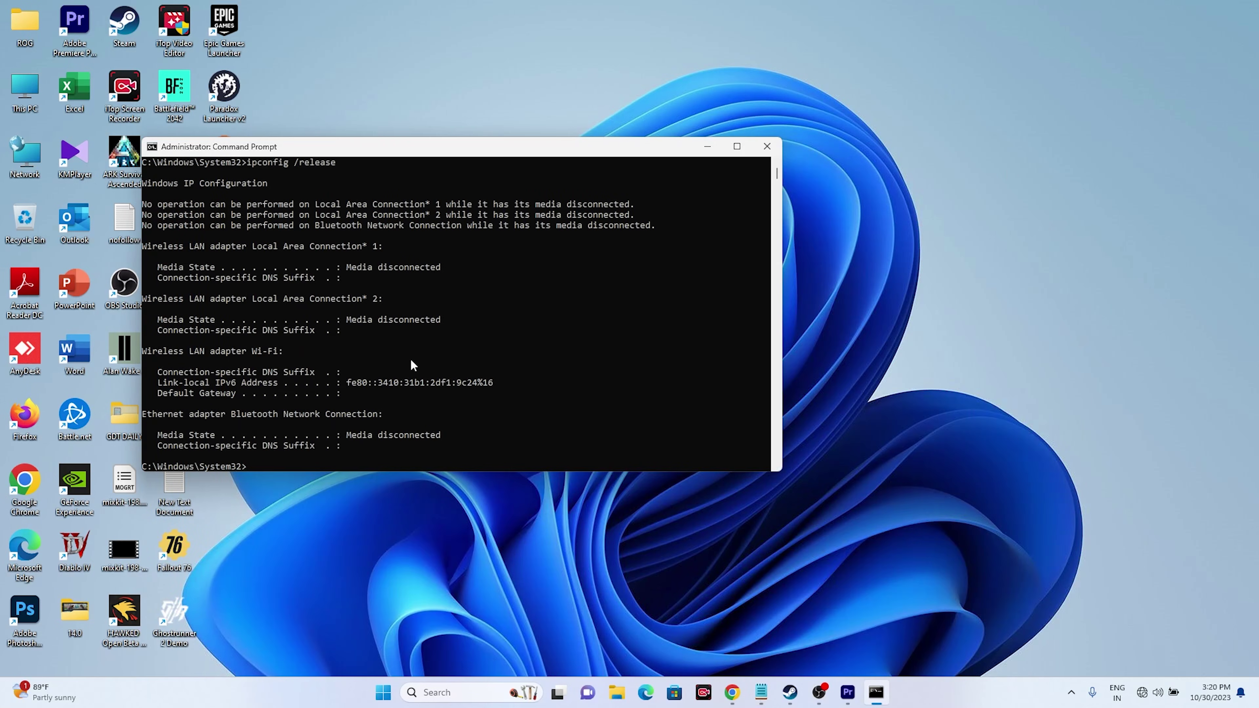
right_click(385, 466)
key(Return)
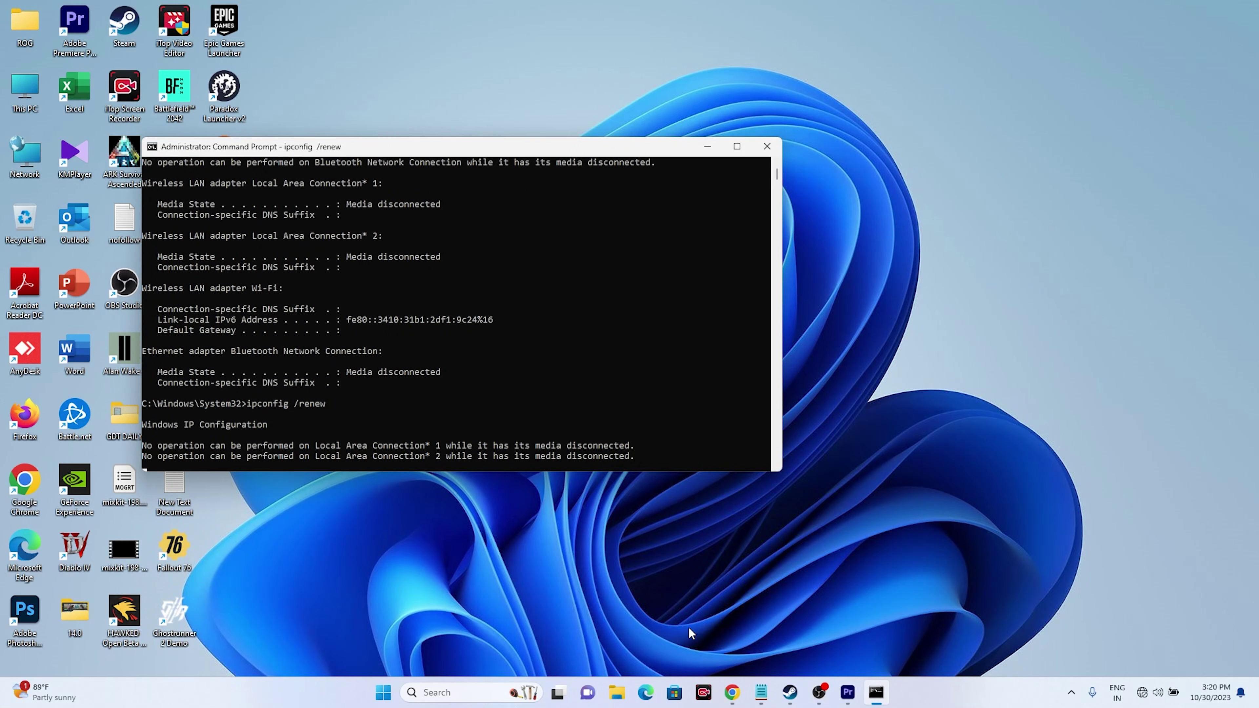
Copy netsh winsock reset from Notepad and run it in the prompt
click(761, 691)
drag(271, 255, 144, 253)
right_click(213, 256)
click(238, 319)
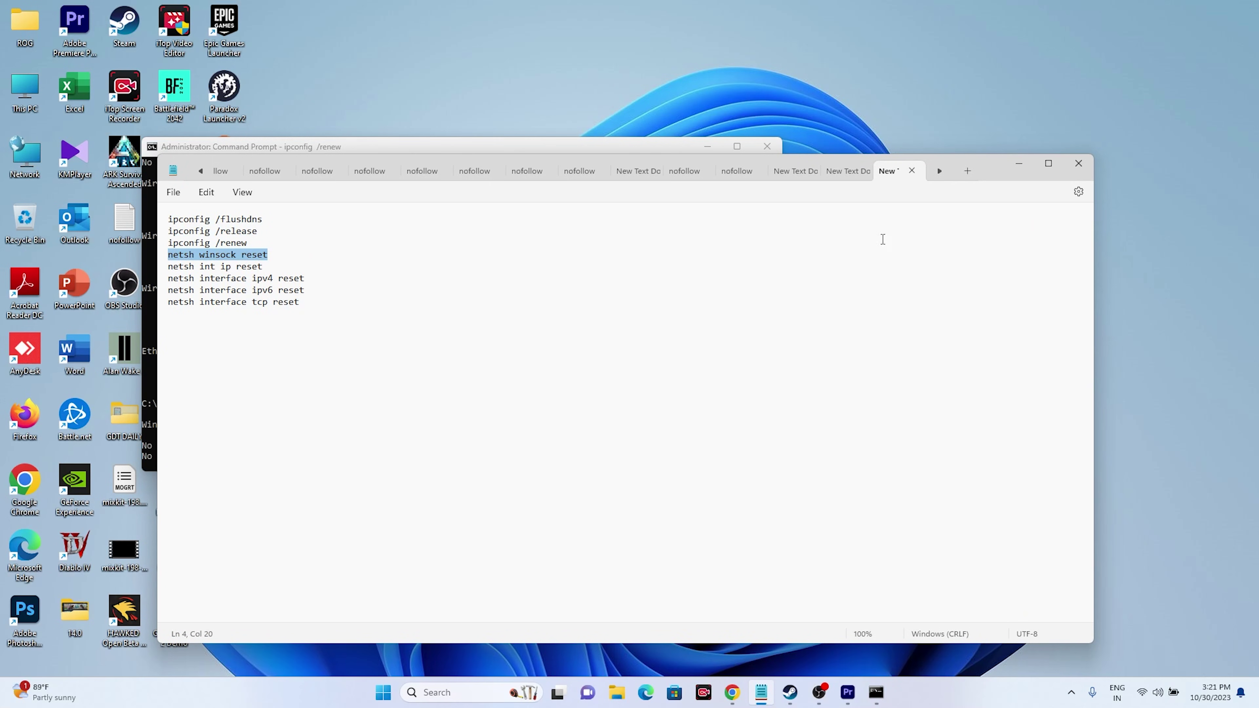
click(1019, 163)
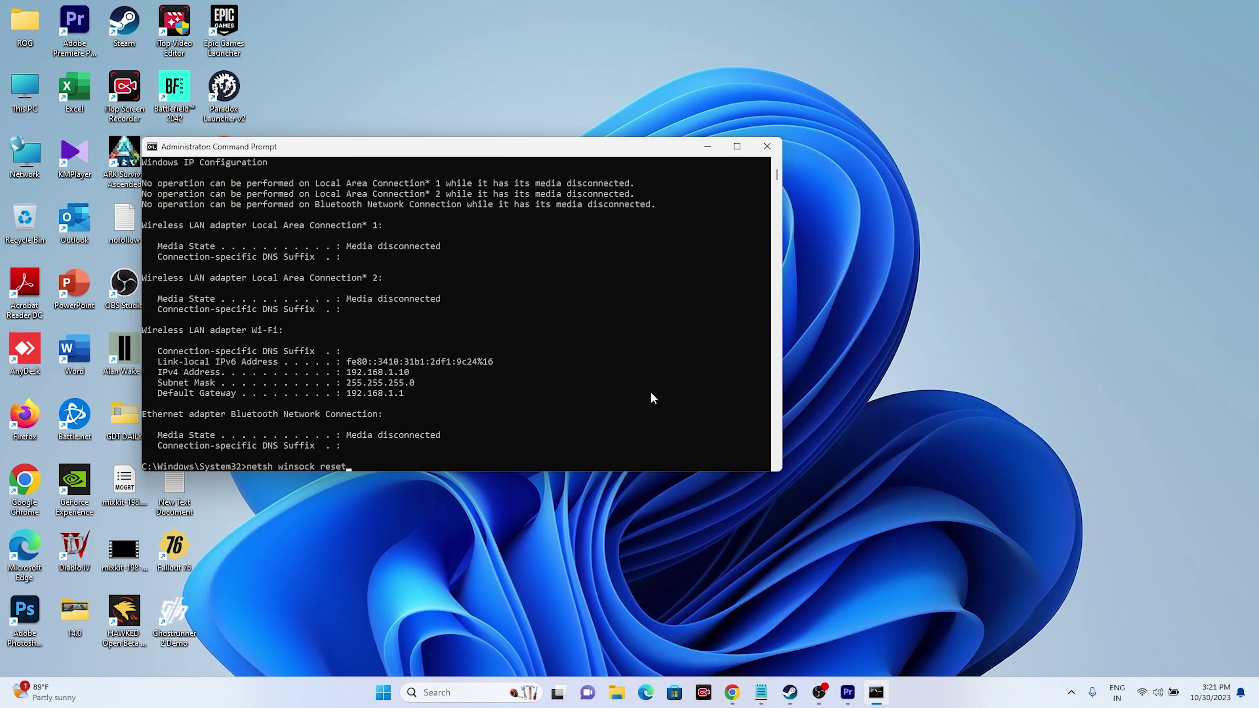
right_click(410, 450)
key(Return)
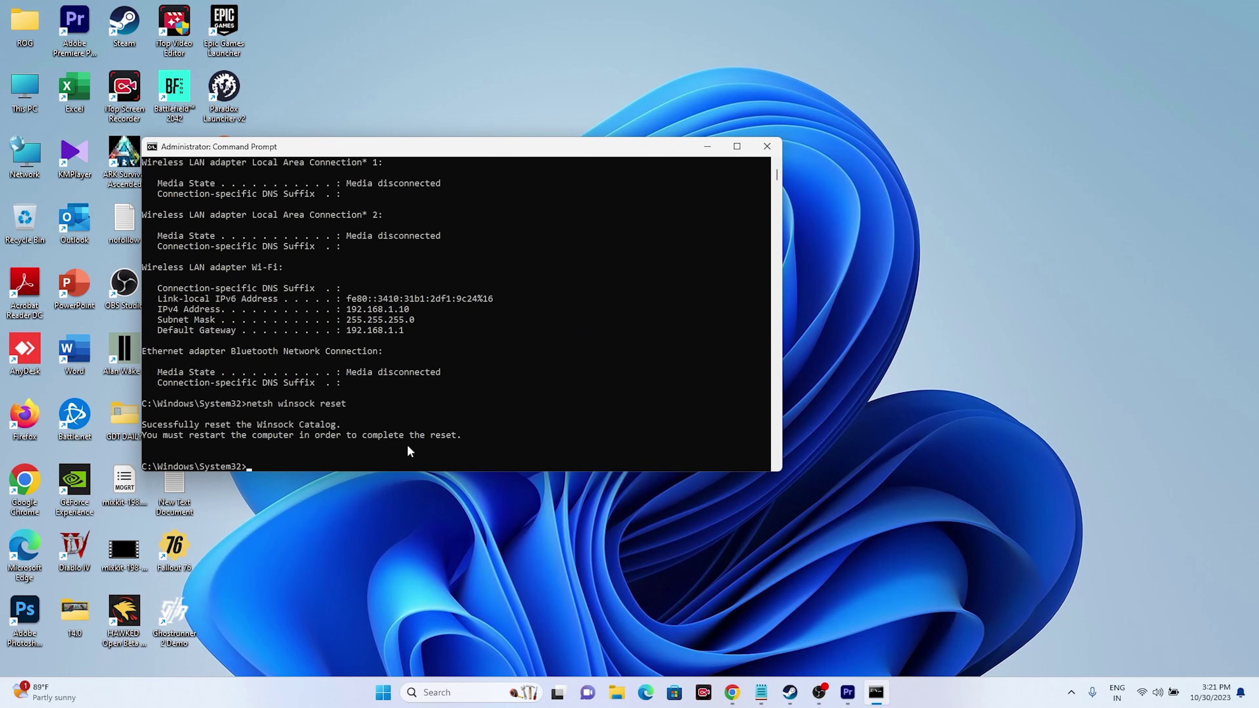
Copy the netsh int ip reset line from Notepad
click(761, 692)
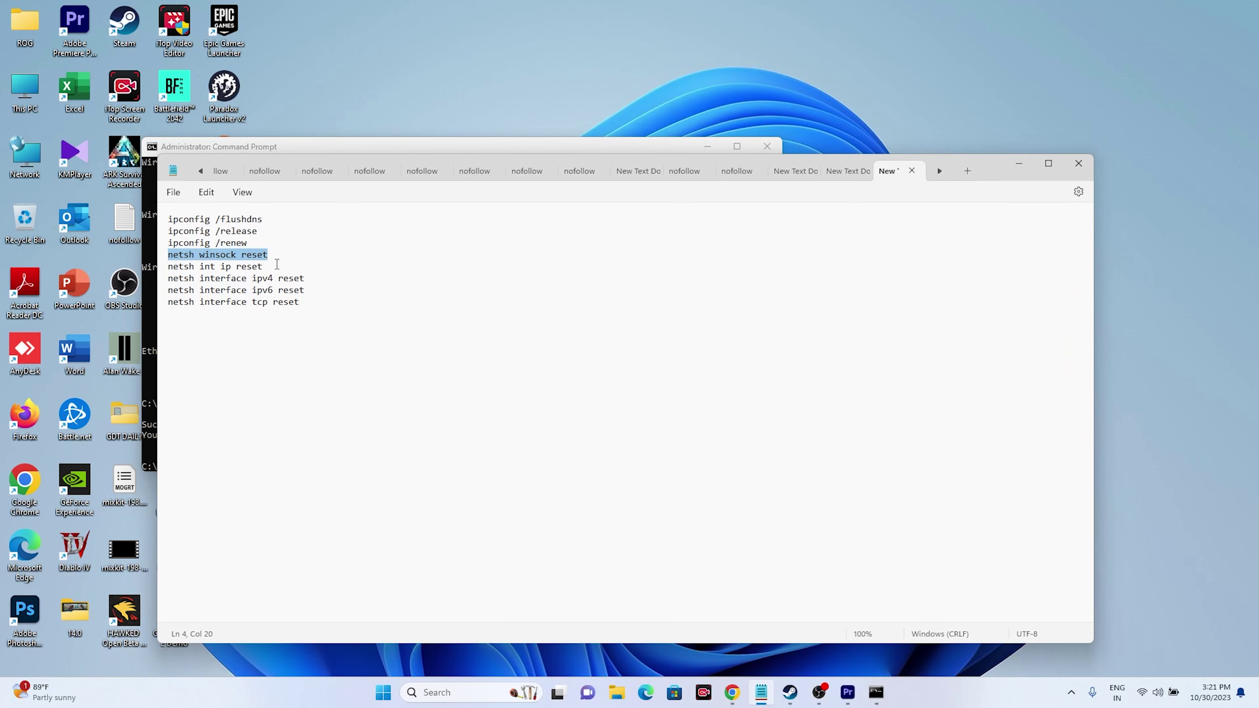
drag(168, 266, 262, 266)
right_click(194, 275)
click(240, 340)
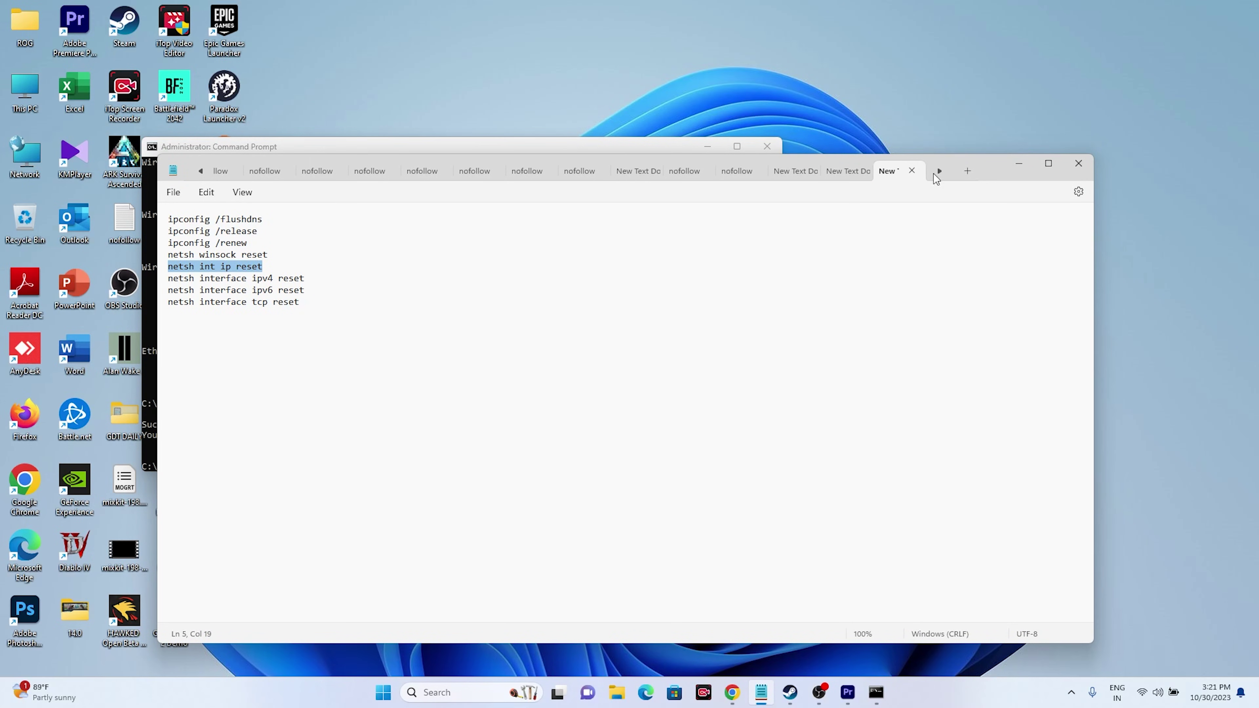
click(1048, 163)
Paste and run netsh int ip reset in the Command Prompt
click(1182, 10)
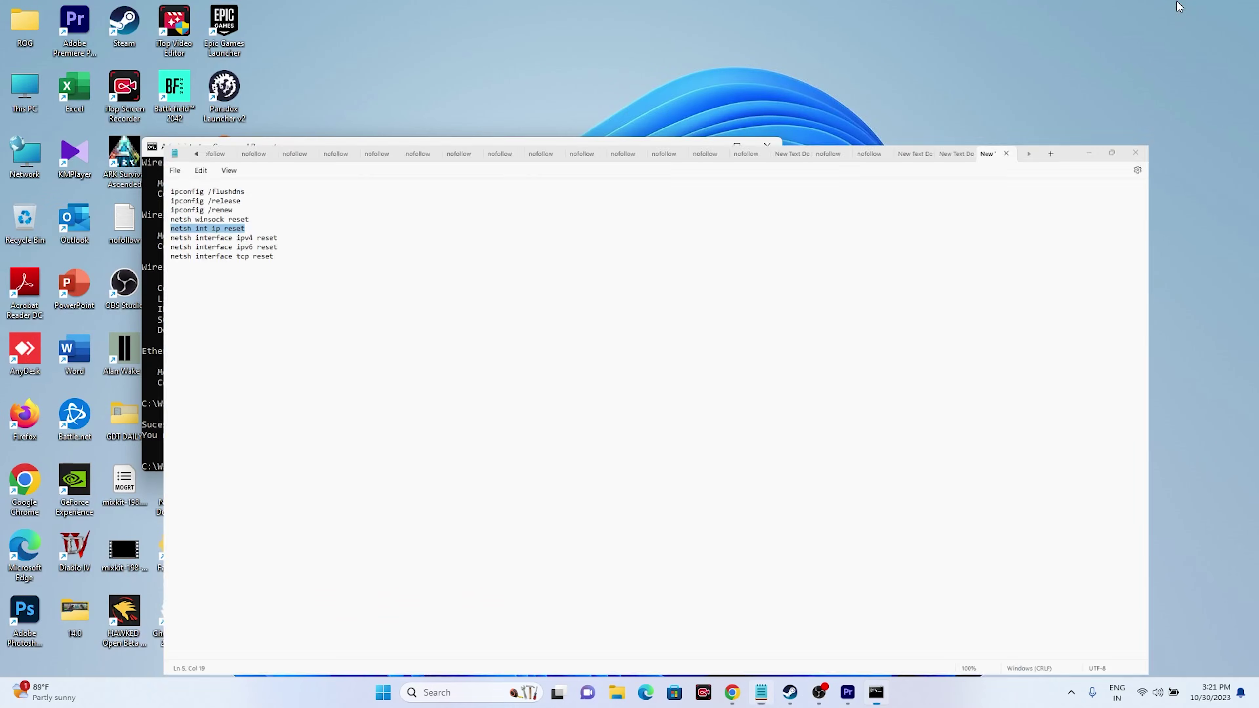
right_click(534, 450)
key(Return)
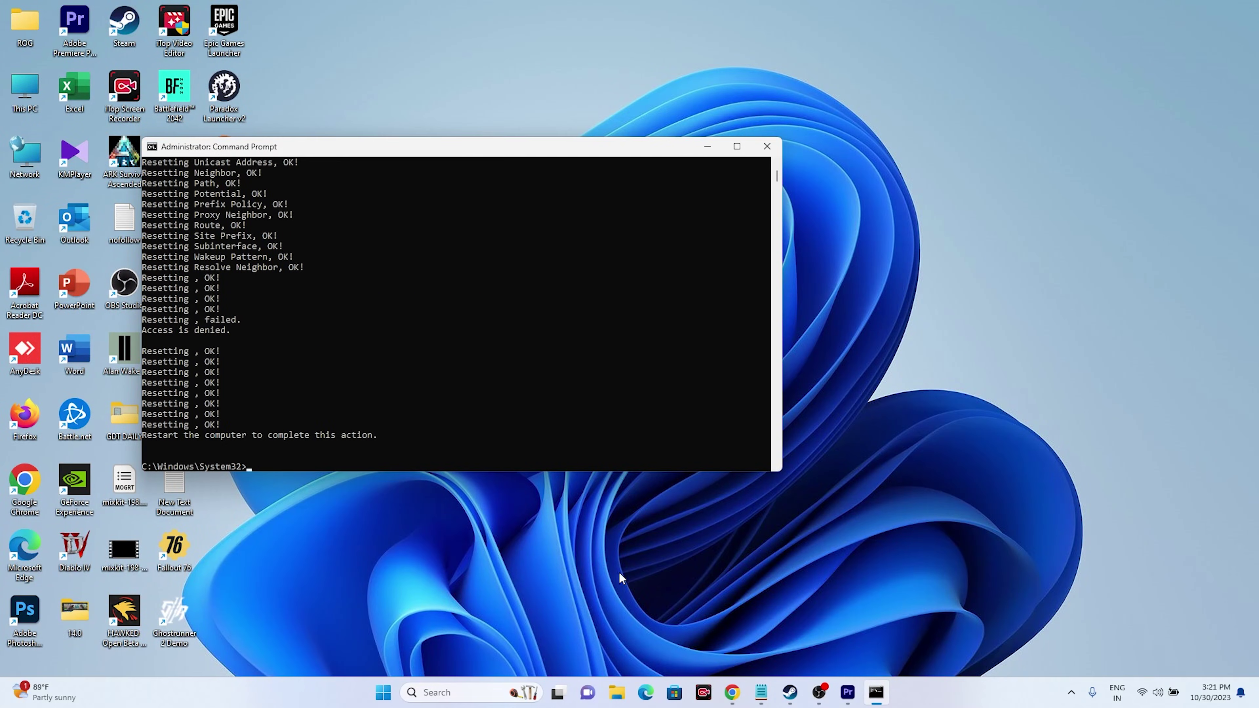
Copy netsh interface ipv4 reset into the prompt, then clear it without running
click(761, 692)
drag(9, 118, 146, 118)
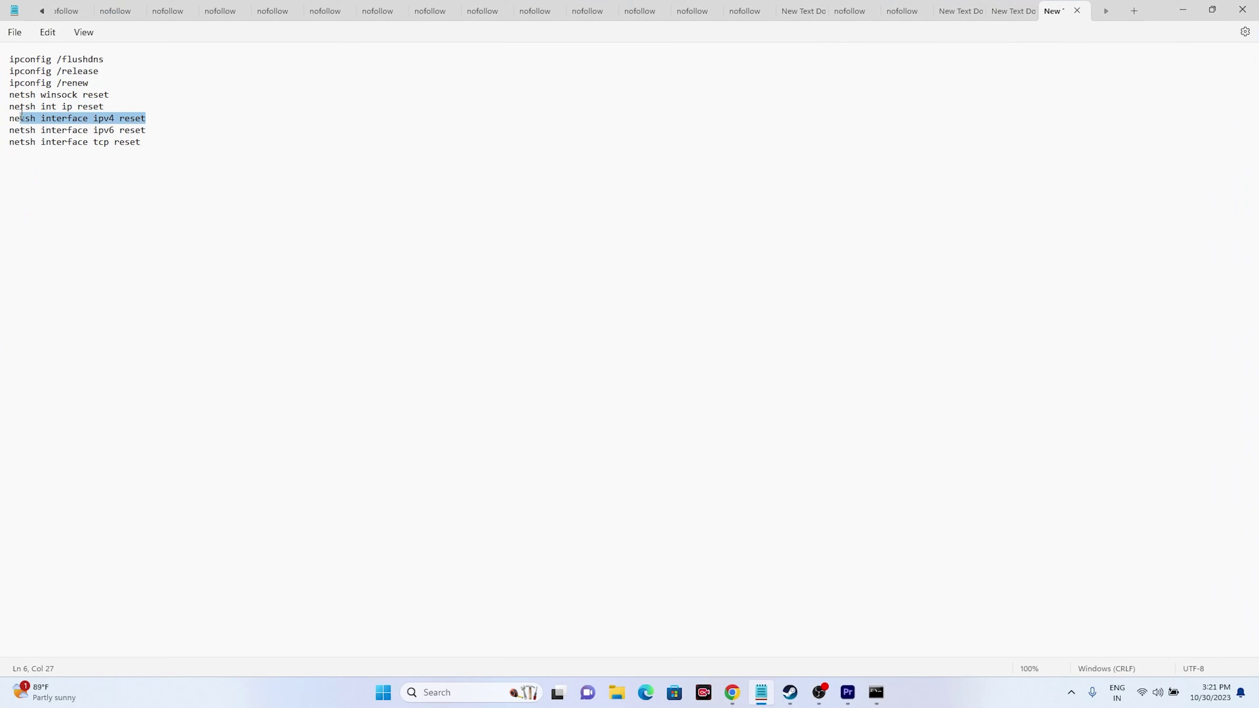
right_click(54, 123)
click(94, 174)
click(1182, 10)
right_click(407, 451)
key(Escape)
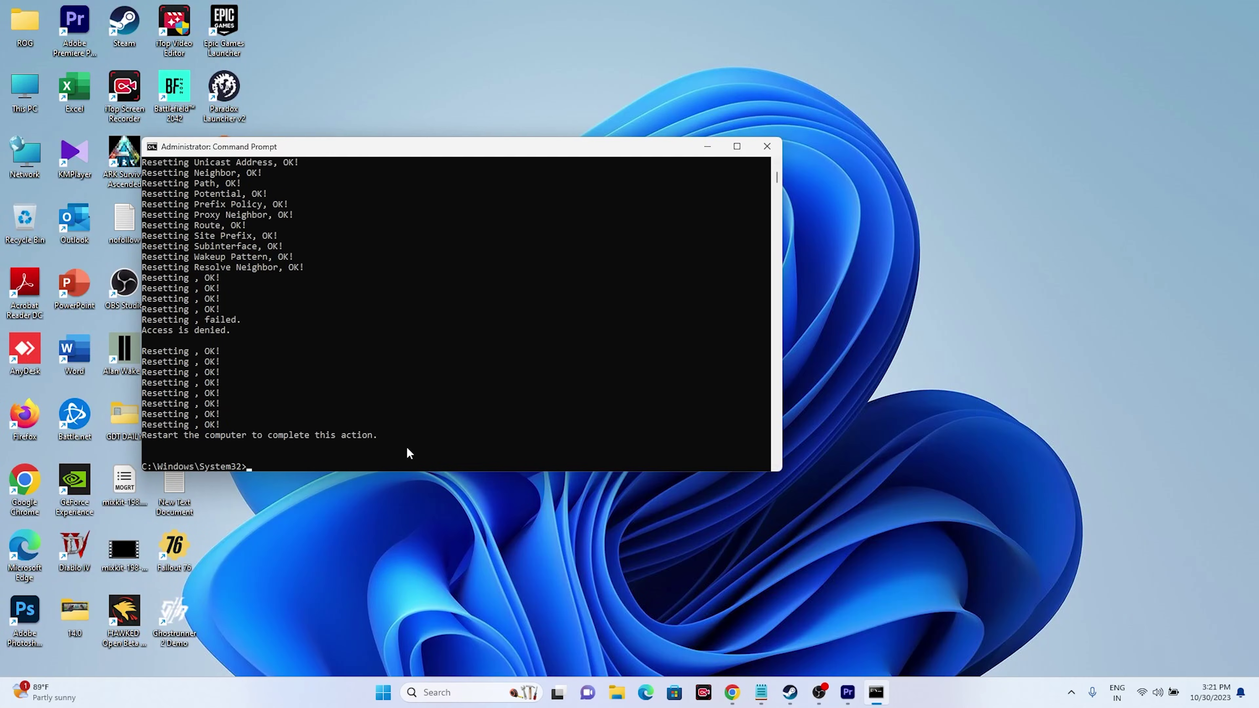
Copy the netsh interface ipv6 reset line from Notepad into the prompt
click(761, 692)
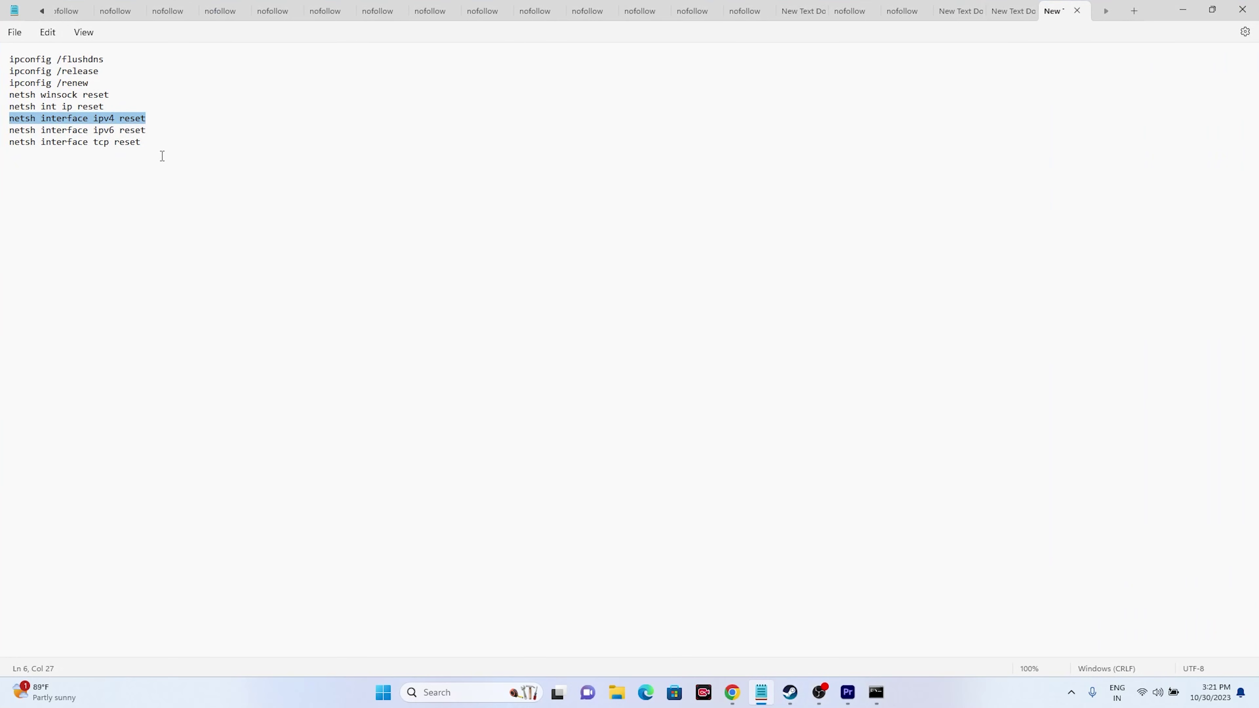
drag(146, 130, 1, 129)
right_click(58, 135)
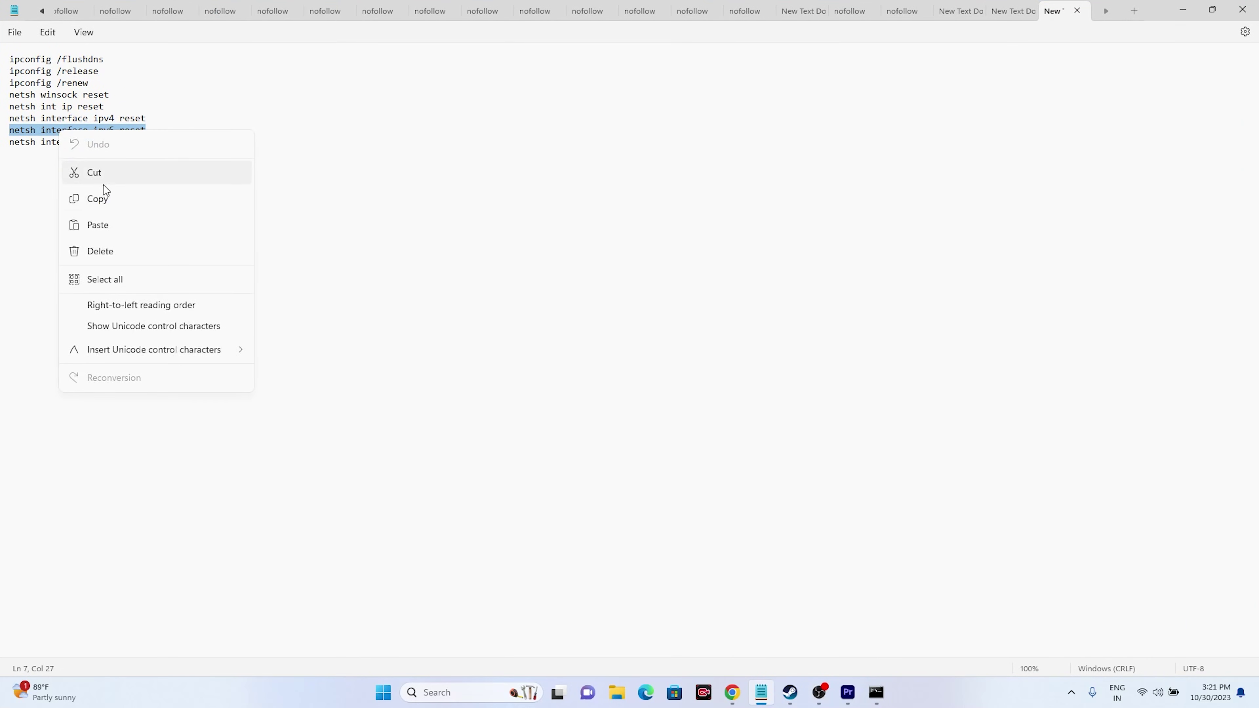
click(102, 197)
click(1182, 9)
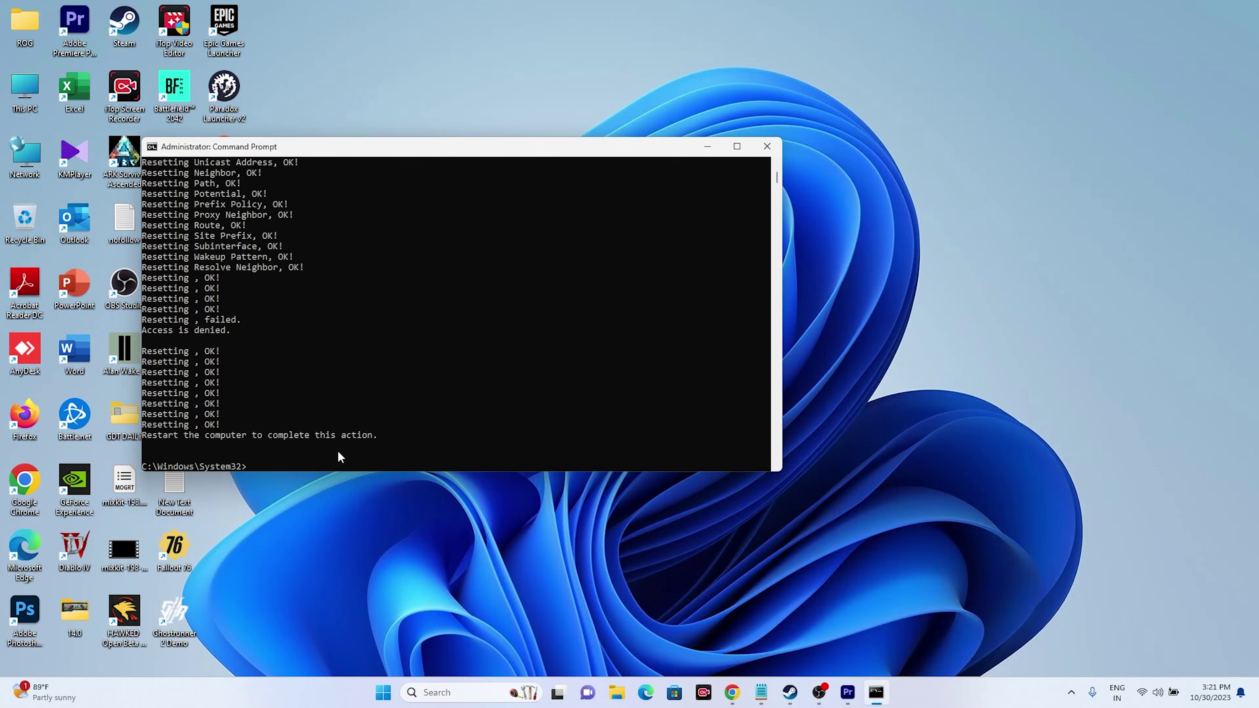
right_click(332, 462)
Run netsh interface tcp reset from the notes, then close Command Prompt
click(761, 692)
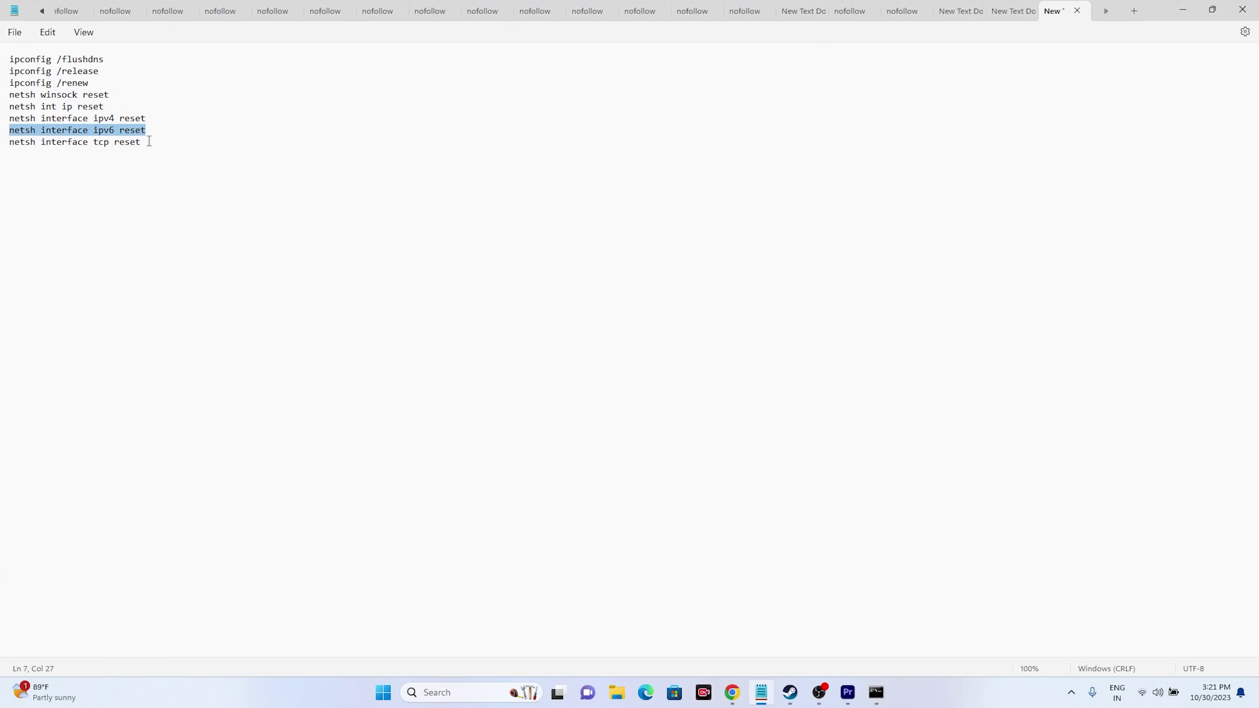
drag(149, 141, 9, 143)
right_click(107, 145)
click(151, 215)
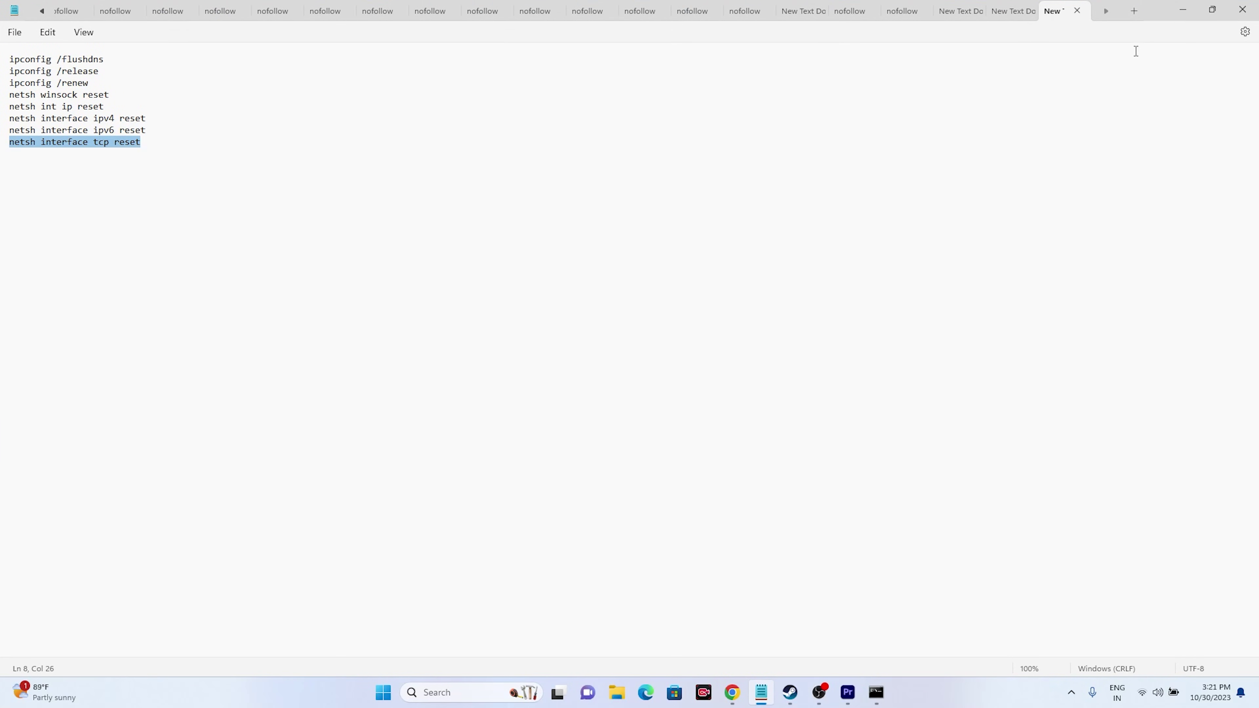
click(1182, 10)
right_click(367, 454)
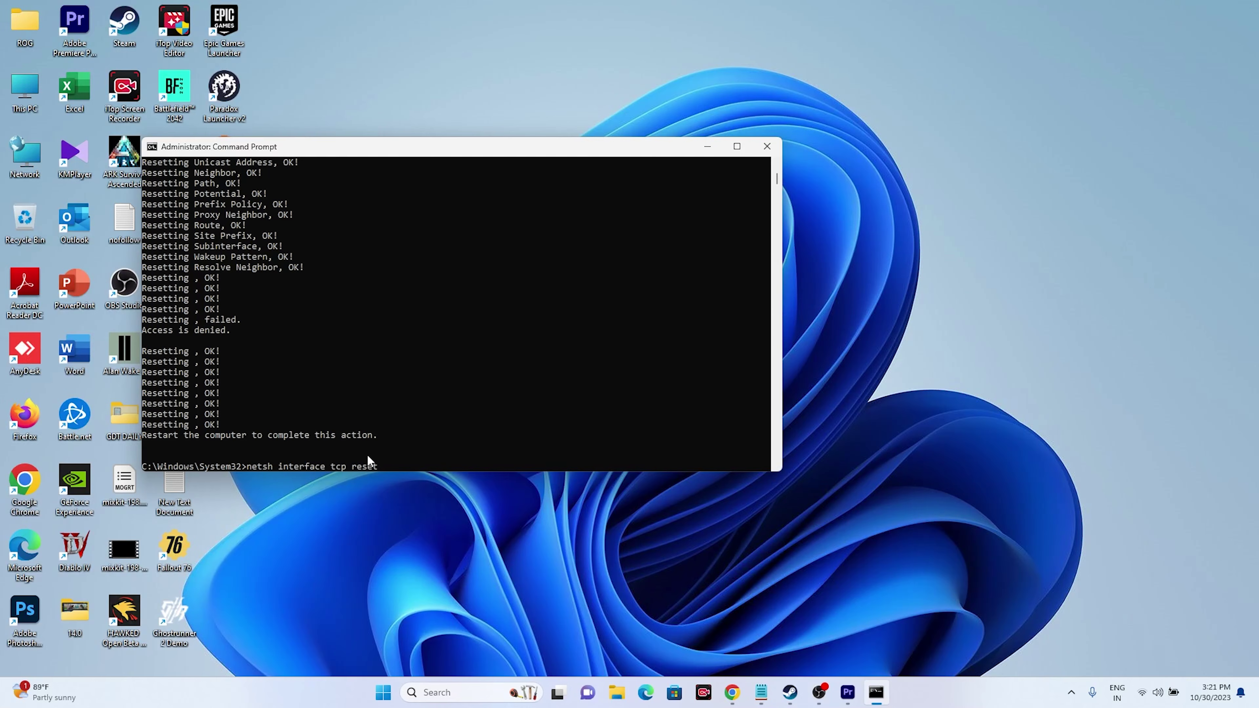
key(Return)
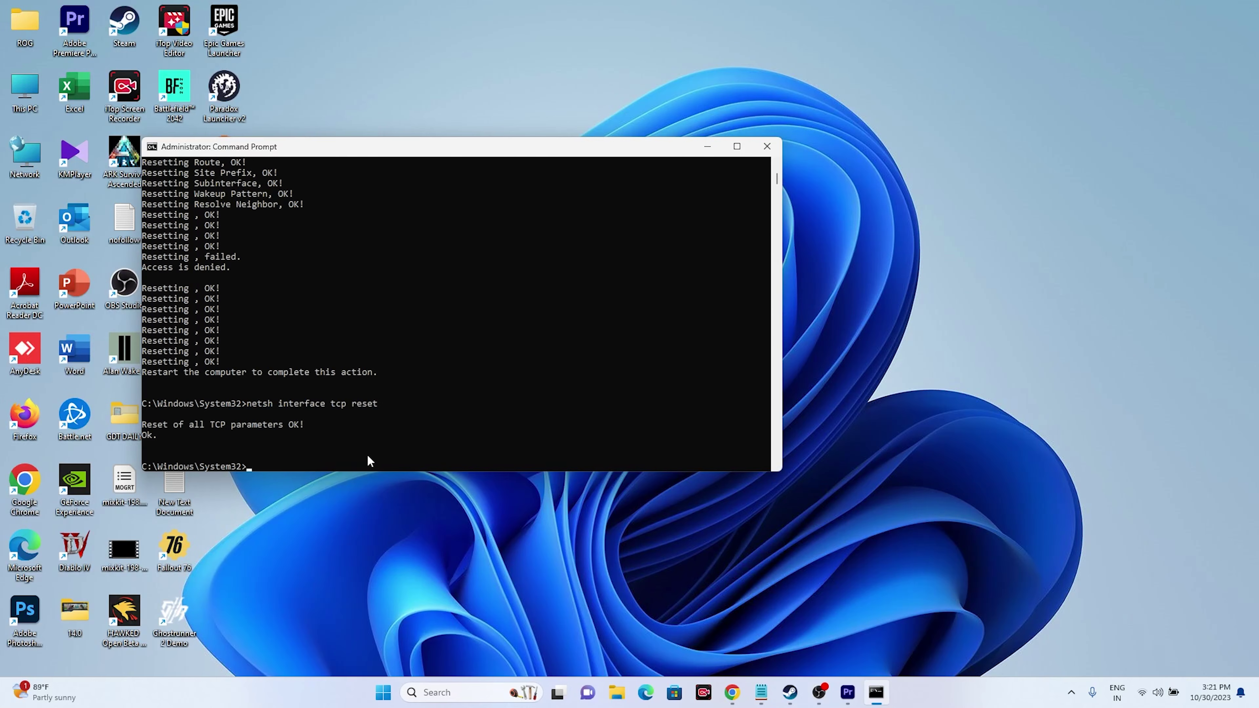
click(766, 147)
View Settings' Network & internet > Advanced network settings > Network reset page, then close Settings
click(804, 692)
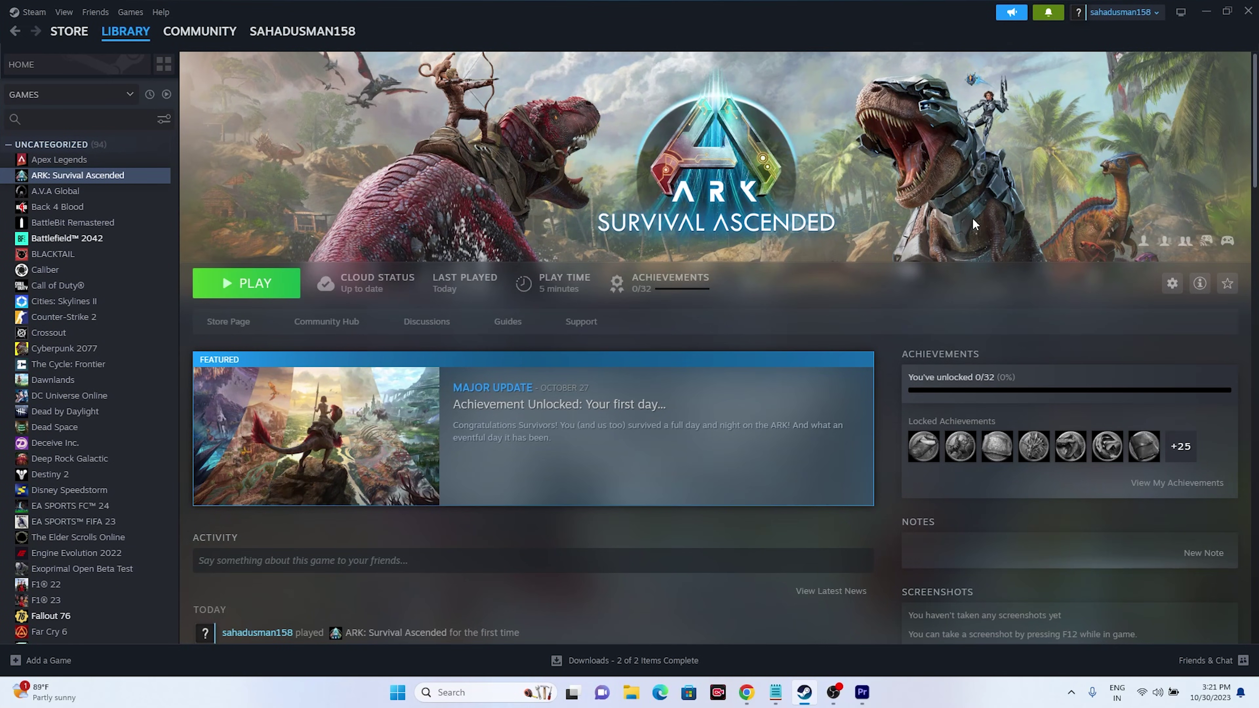
click(1206, 10)
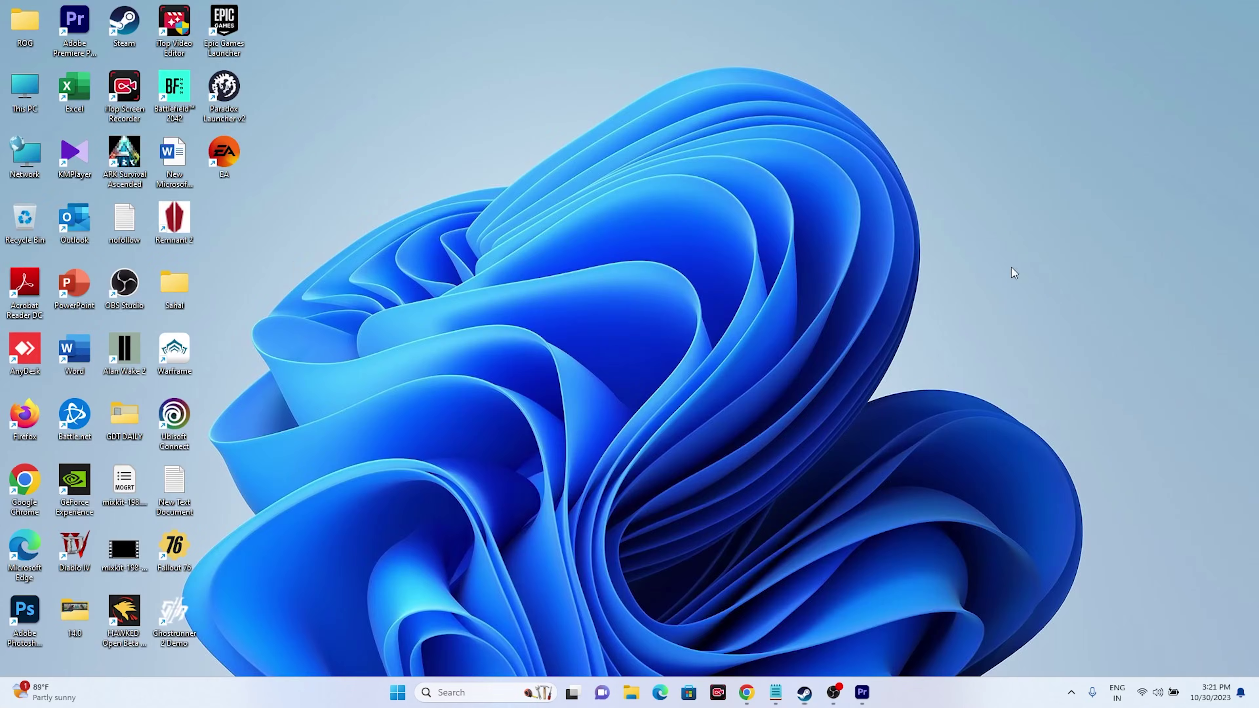
click(476, 691)
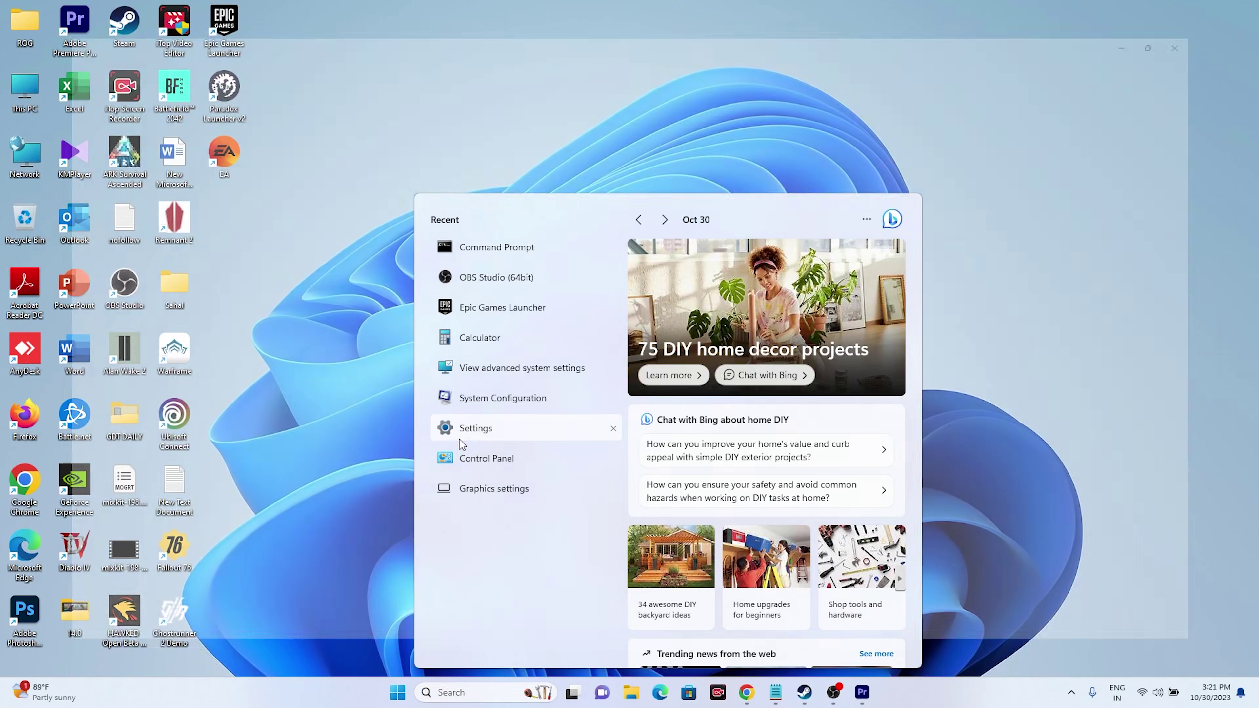
click(459, 437)
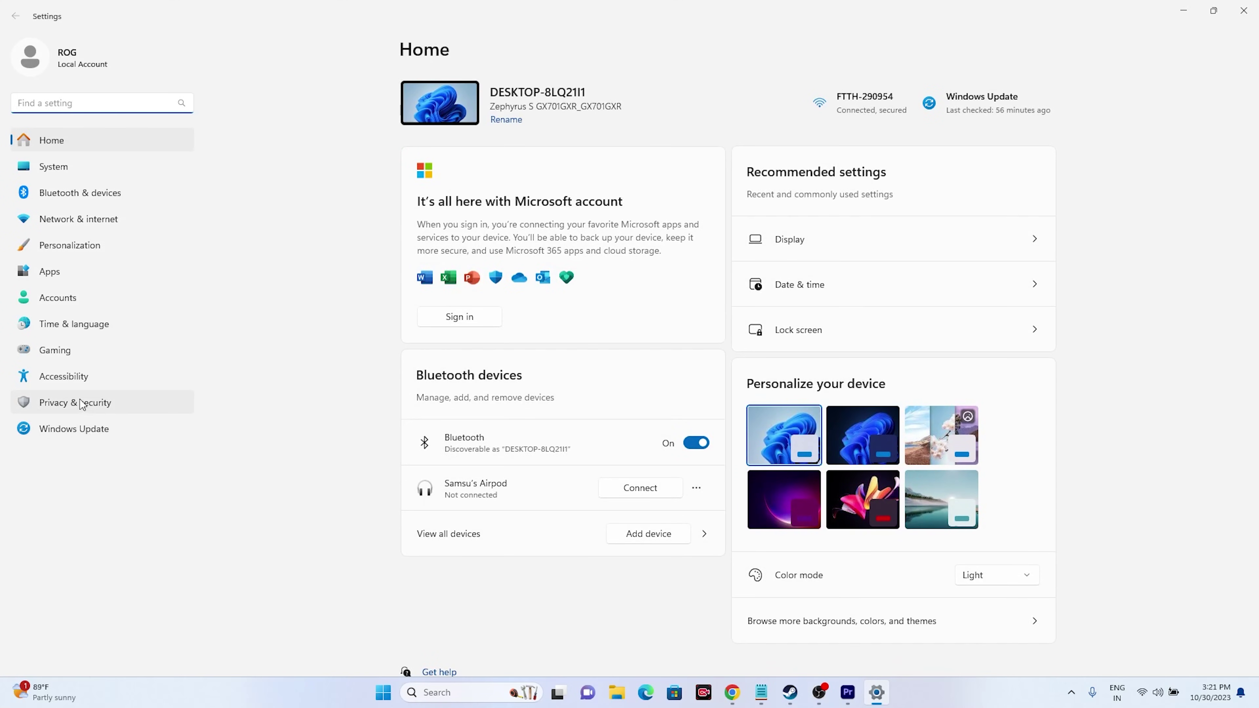
click(80, 222)
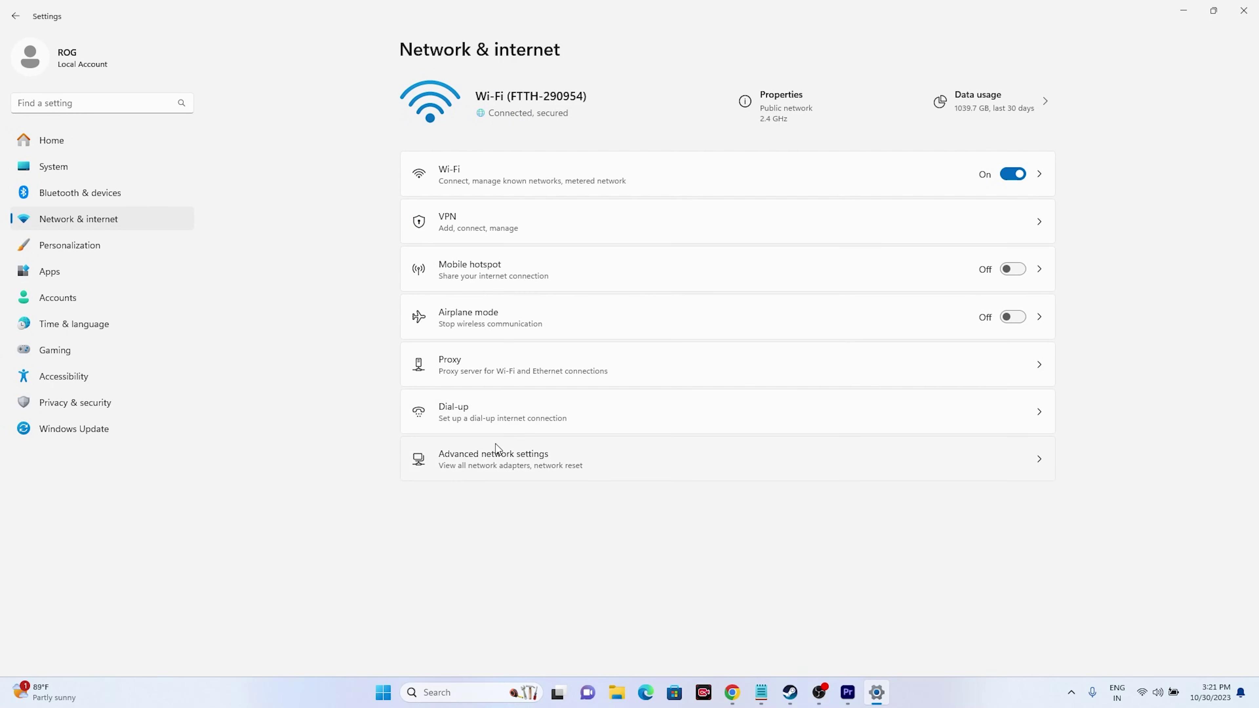
click(496, 451)
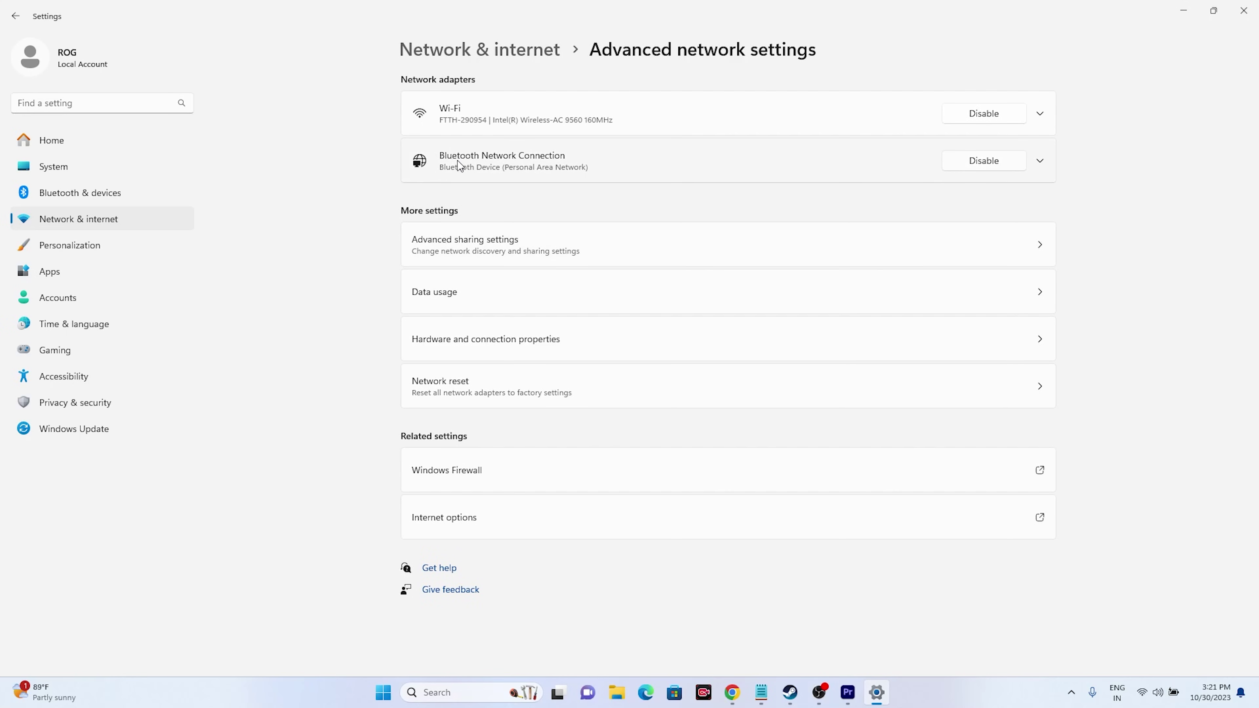
click(515, 383)
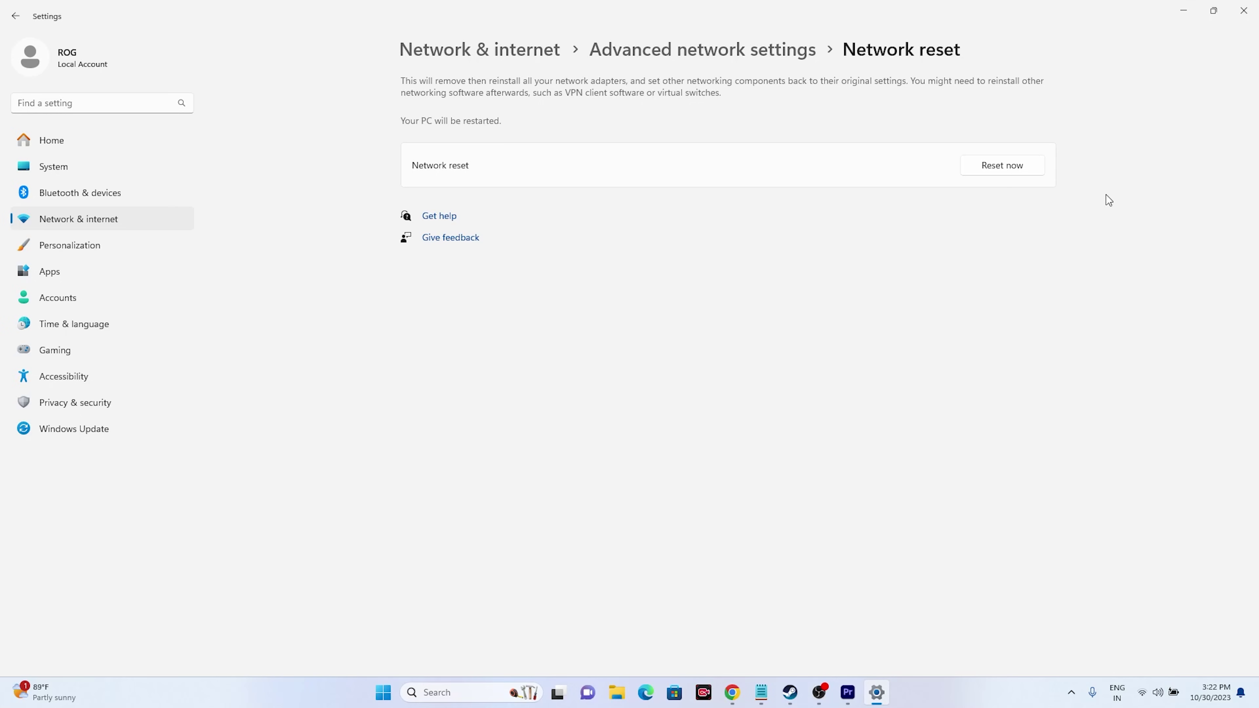
click(1243, 10)
View the Quick Settings Wi-Fi list showing FTTH-290954 connected, then dismiss it and hide Steam
click(803, 692)
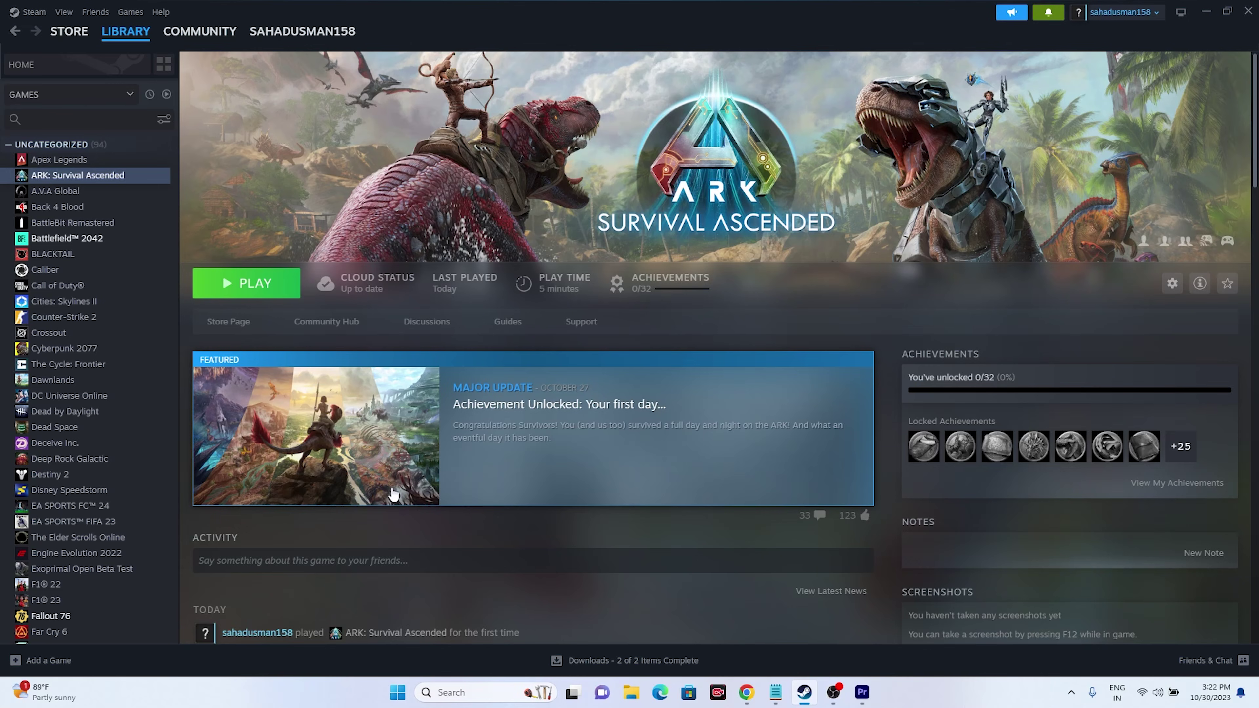
click(1150, 692)
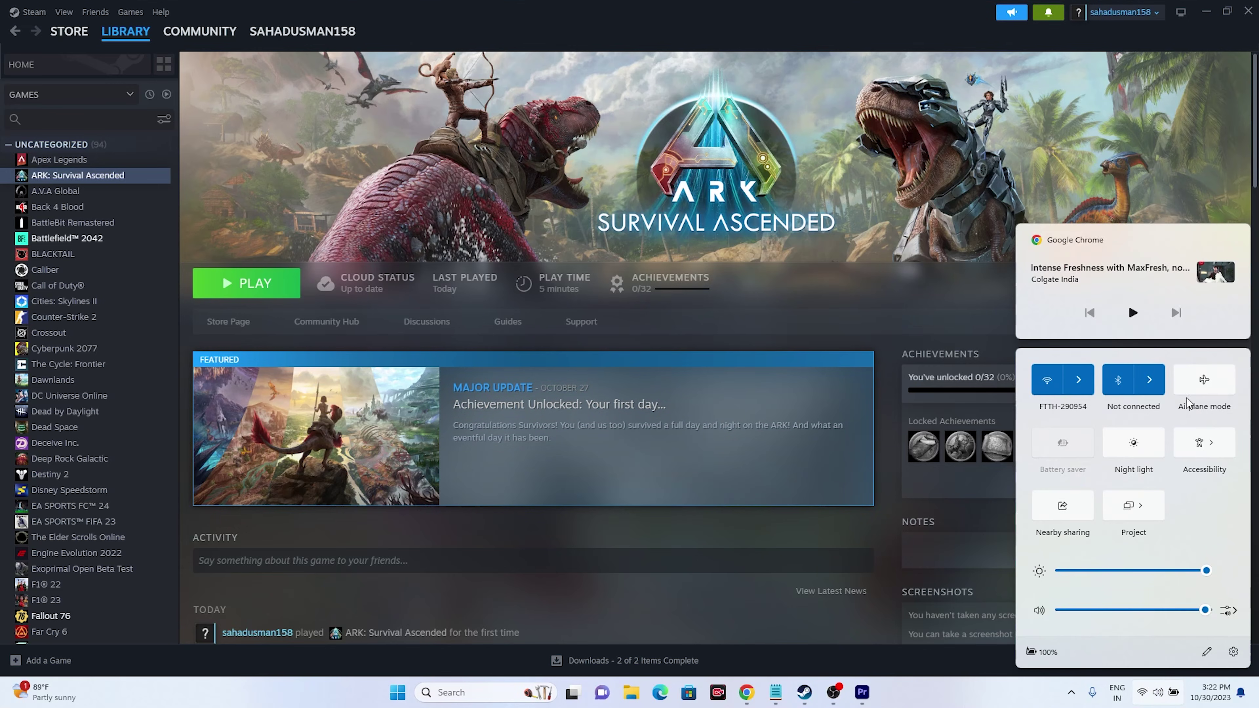
click(1089, 380)
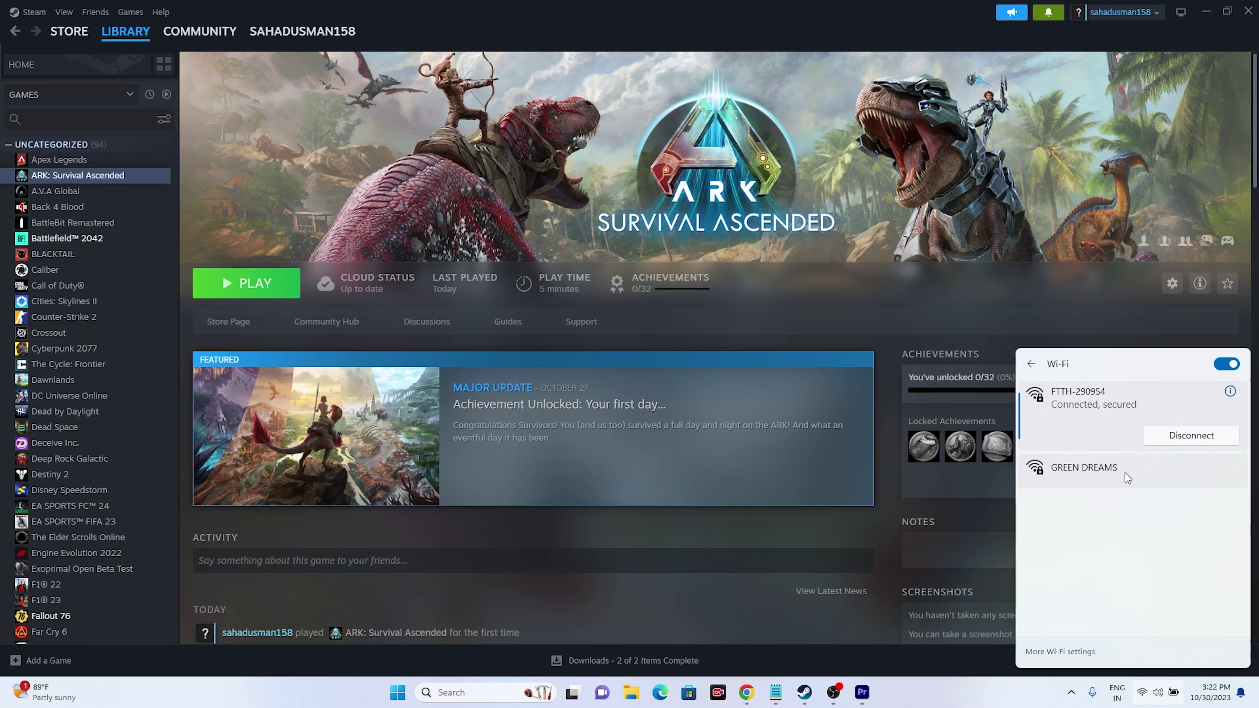
click(913, 247)
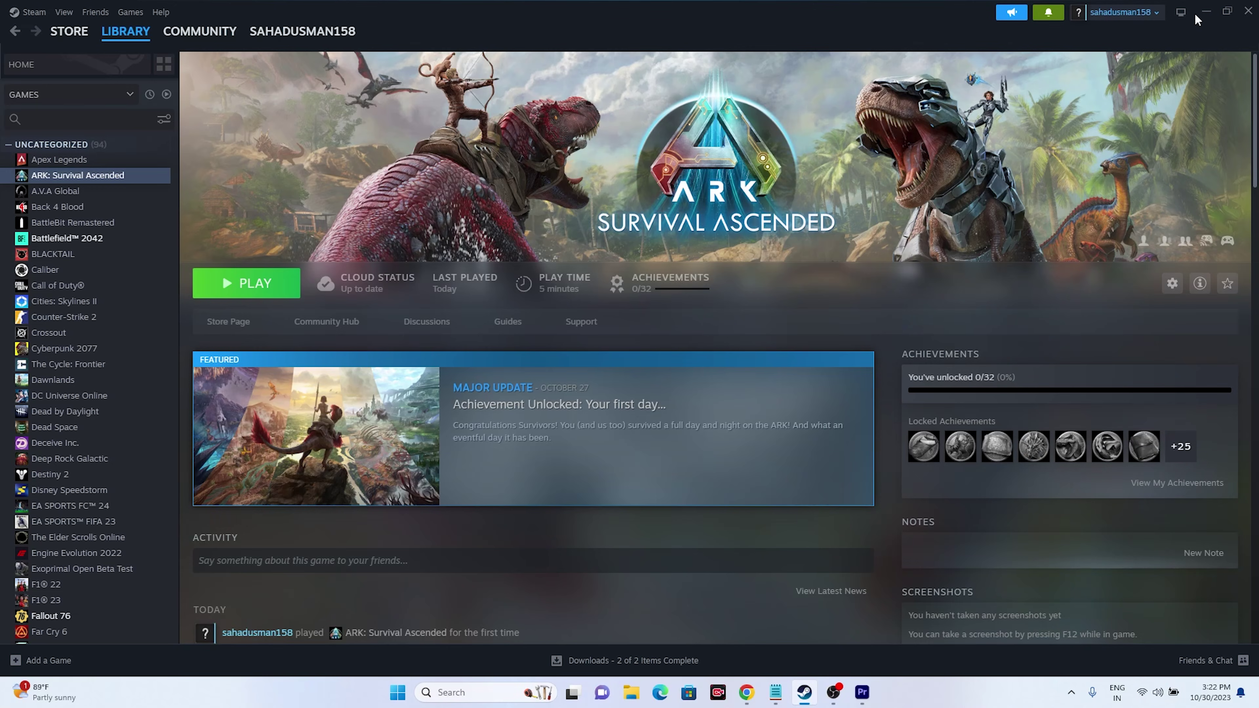
click(1206, 12)
Check the Windows Update page in Settings shows the PC up to date, then close it
click(469, 700)
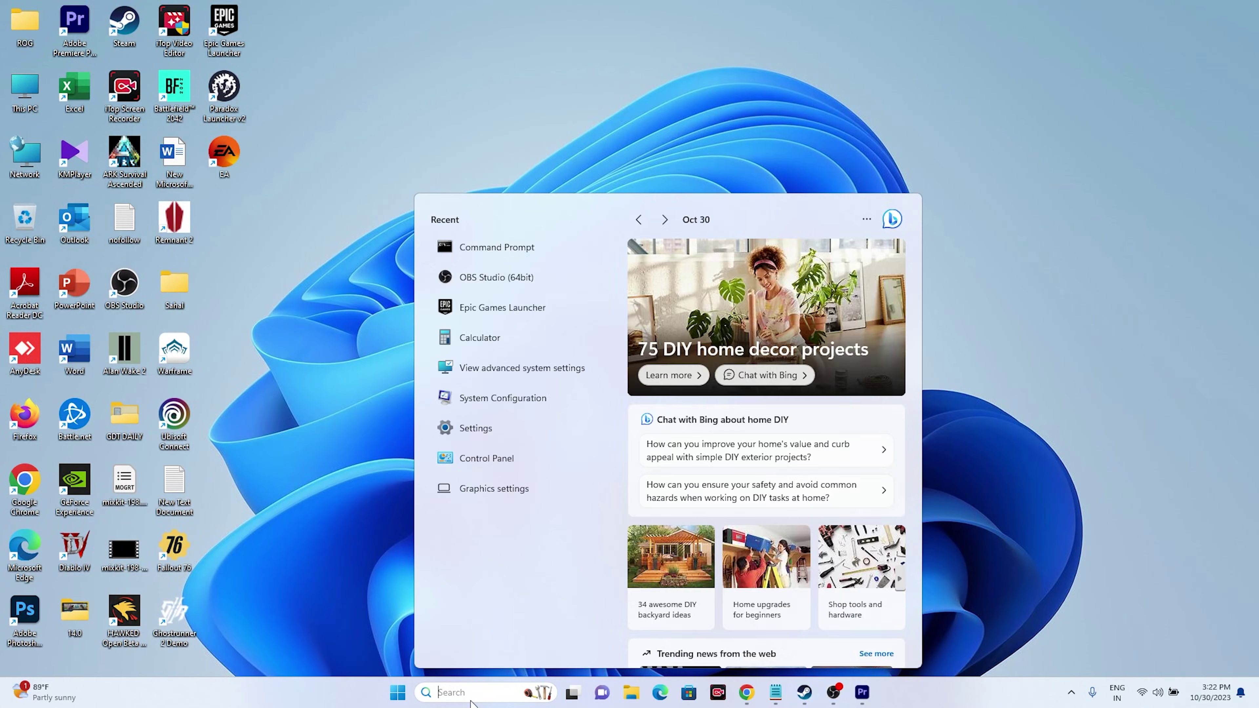
click(471, 432)
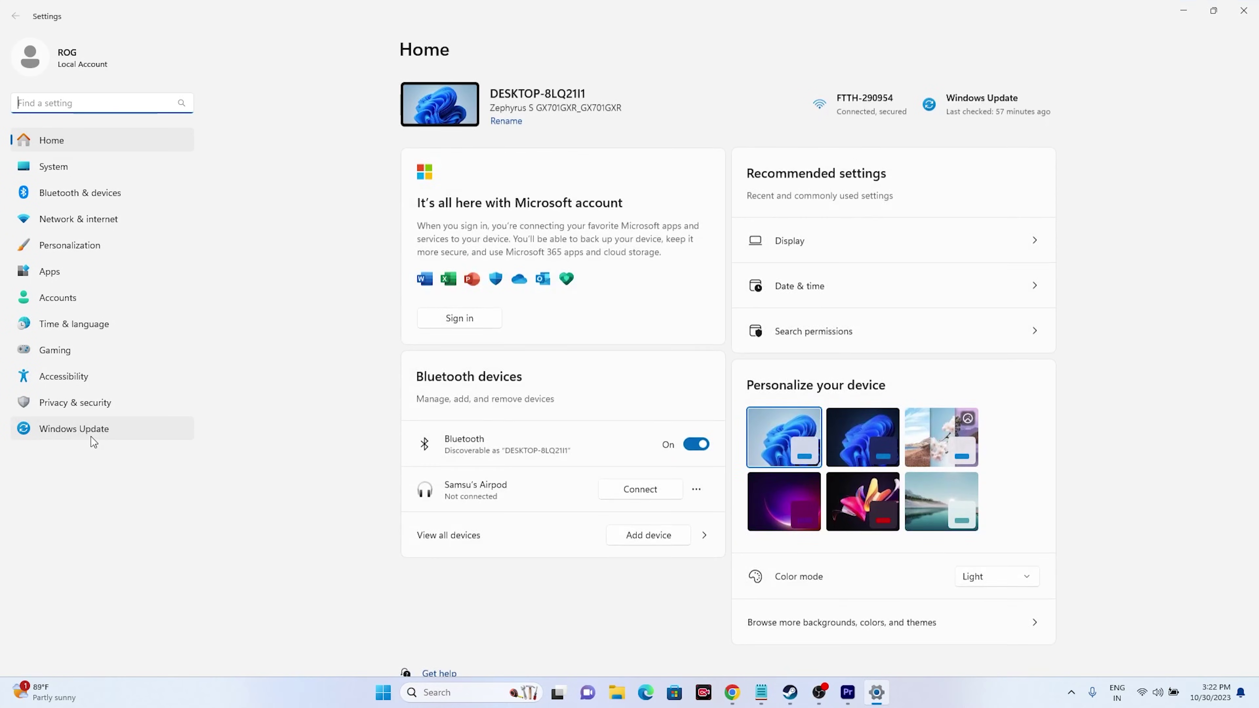
click(89, 429)
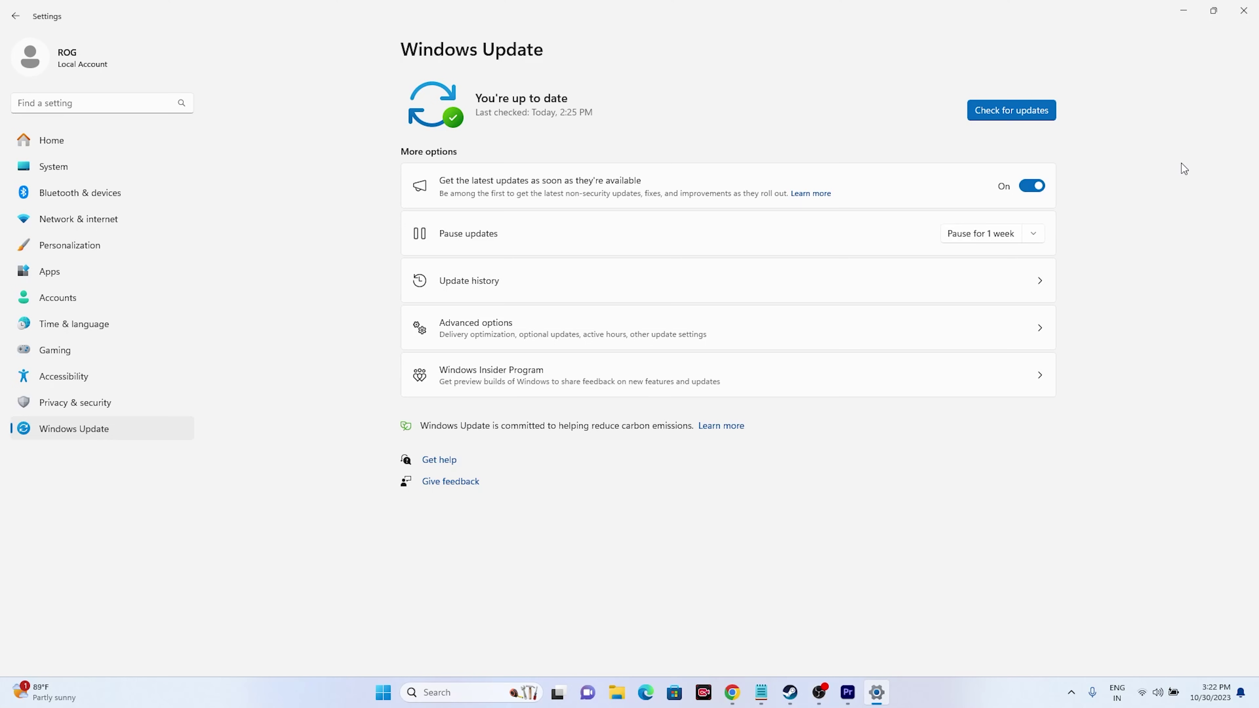
click(1244, 11)
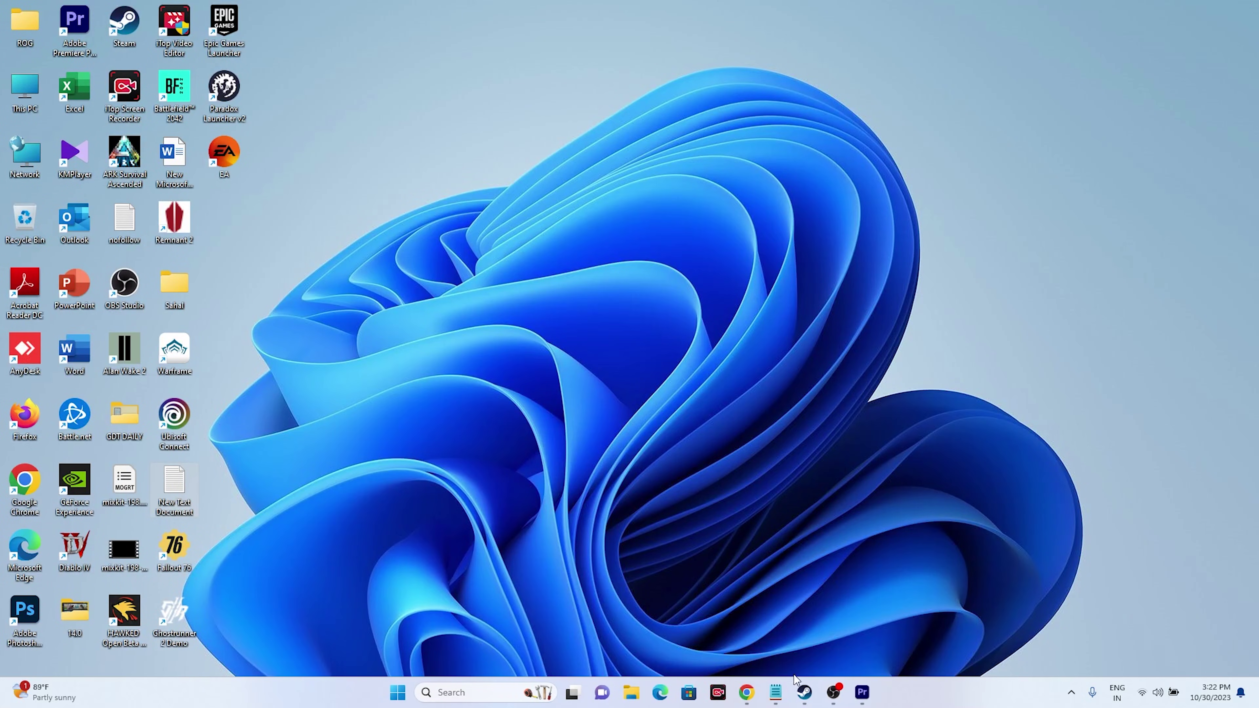
Restore Steam from the taskbar to its ARK: Survival Ascended library page
click(796, 692)
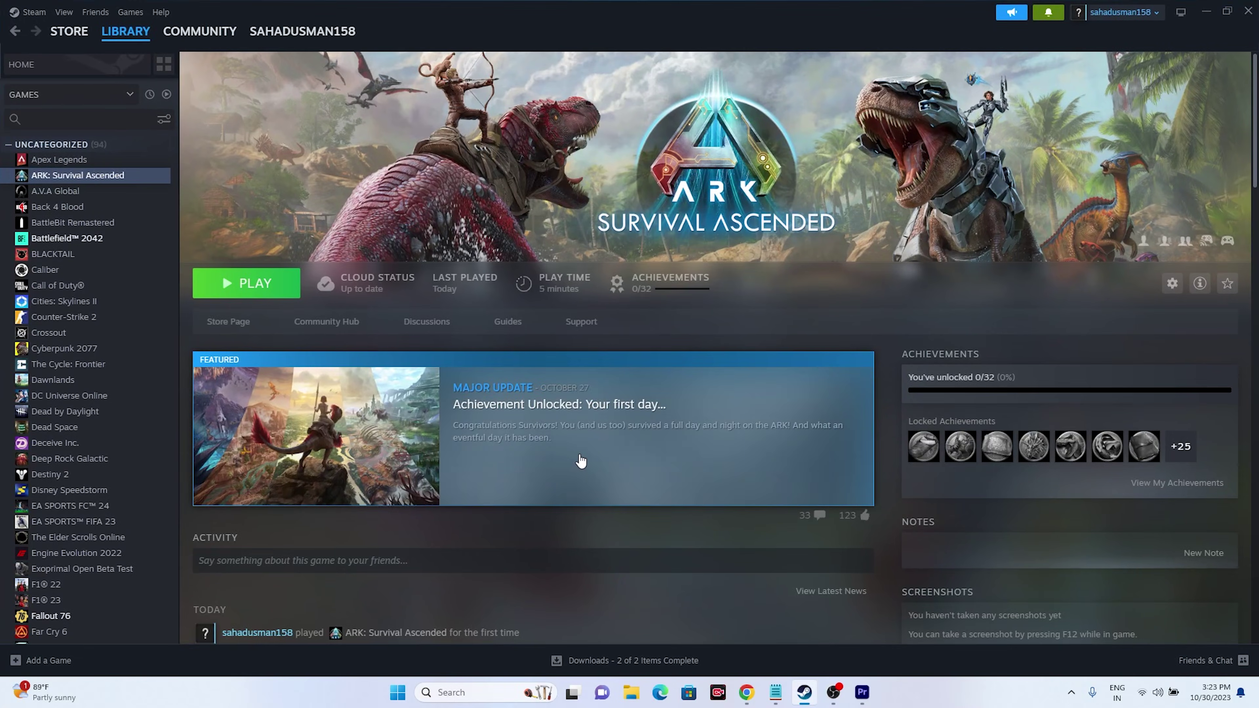